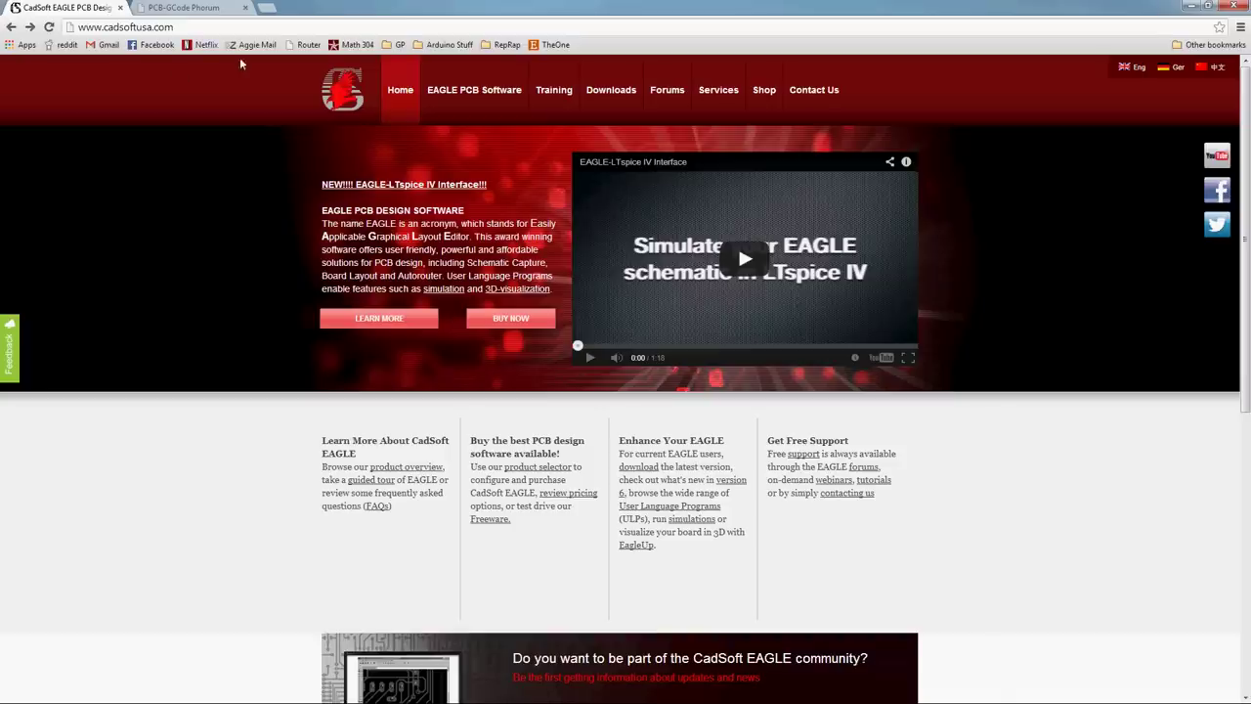
# - Open the Download EAGLE page on the CadSoft website
pyautogui.moveTo(603, 112)
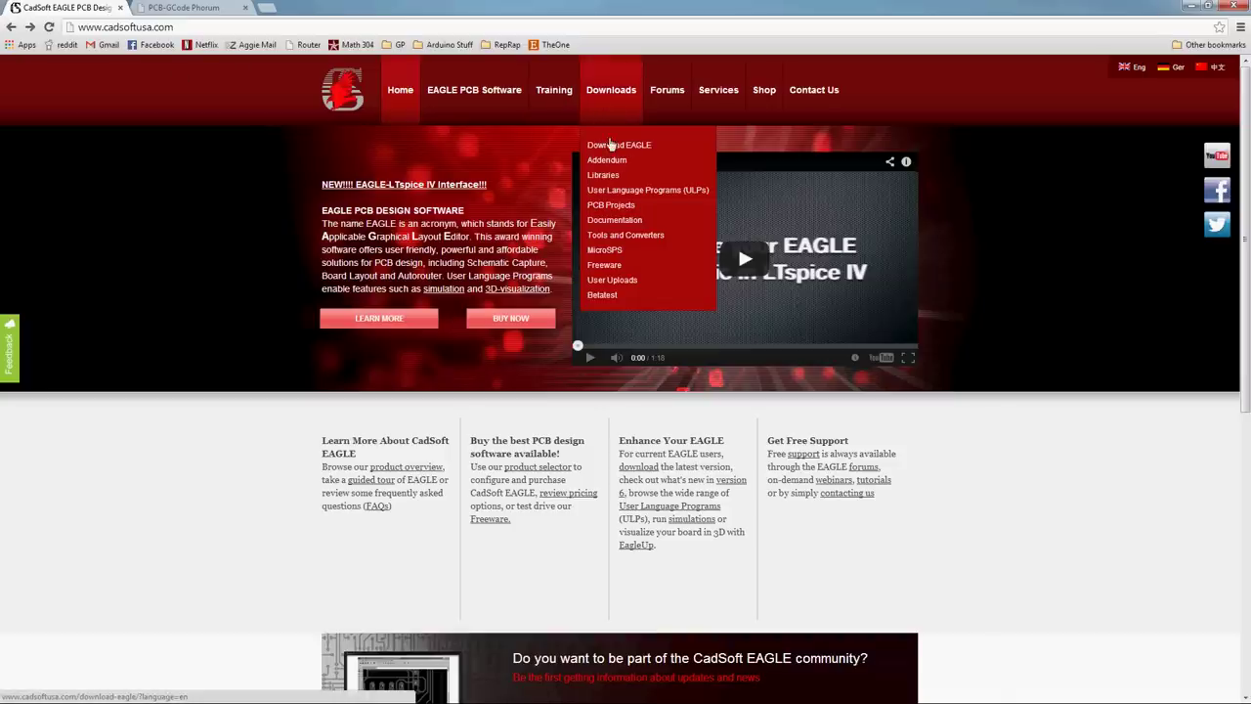
pyautogui.click(611, 145)
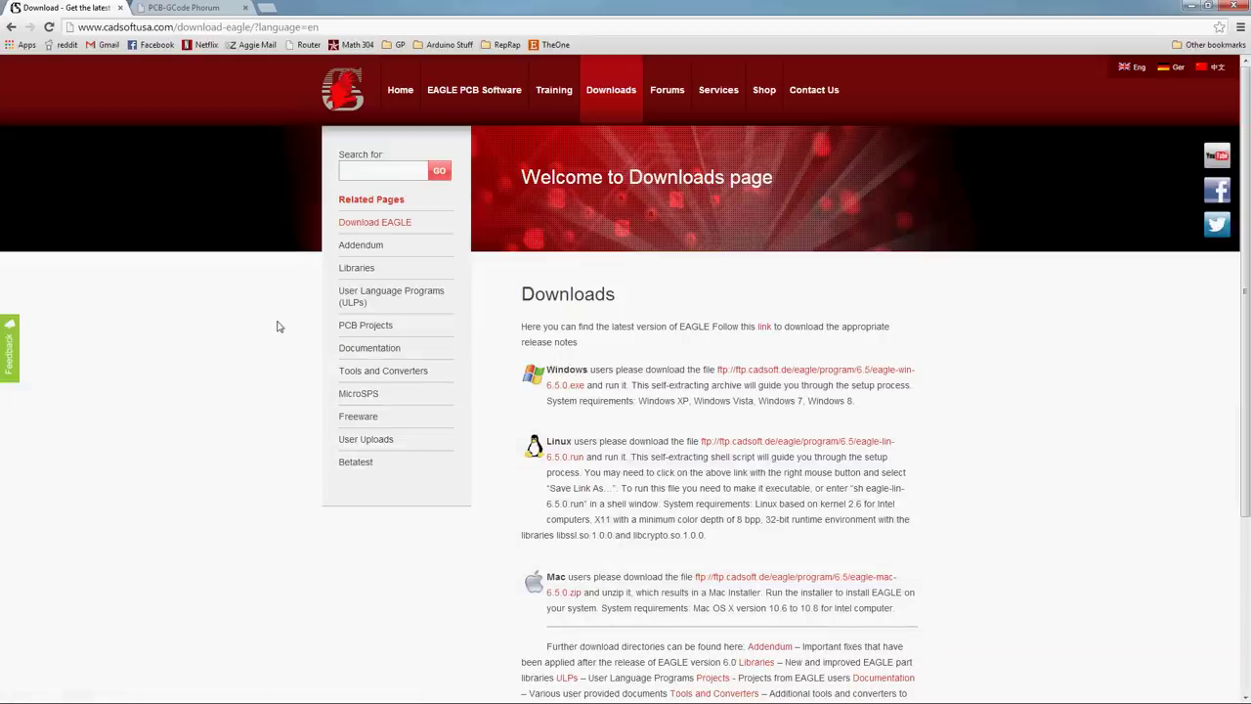
# - Open the Release 3.6.0.4 for EAGLE 5 and 6 topic in the software downloads of the PCB-GCode forum
pyautogui.click(199, 12)
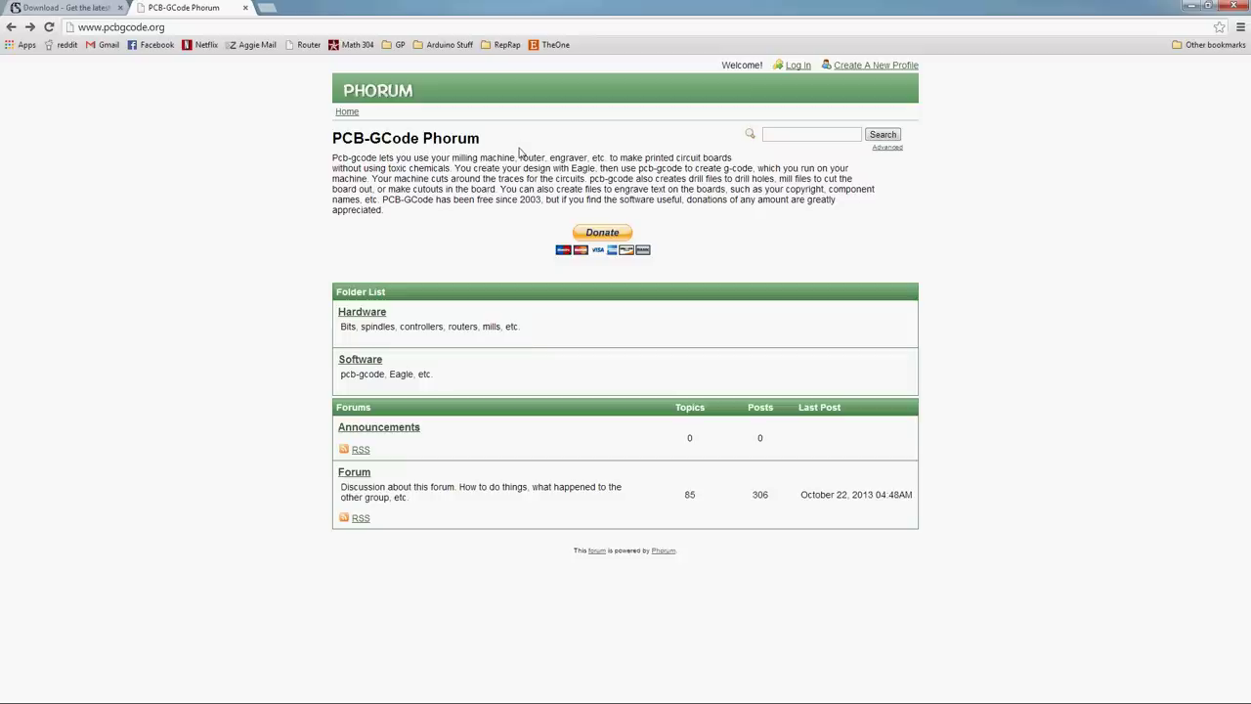
pyautogui.click(359, 361)
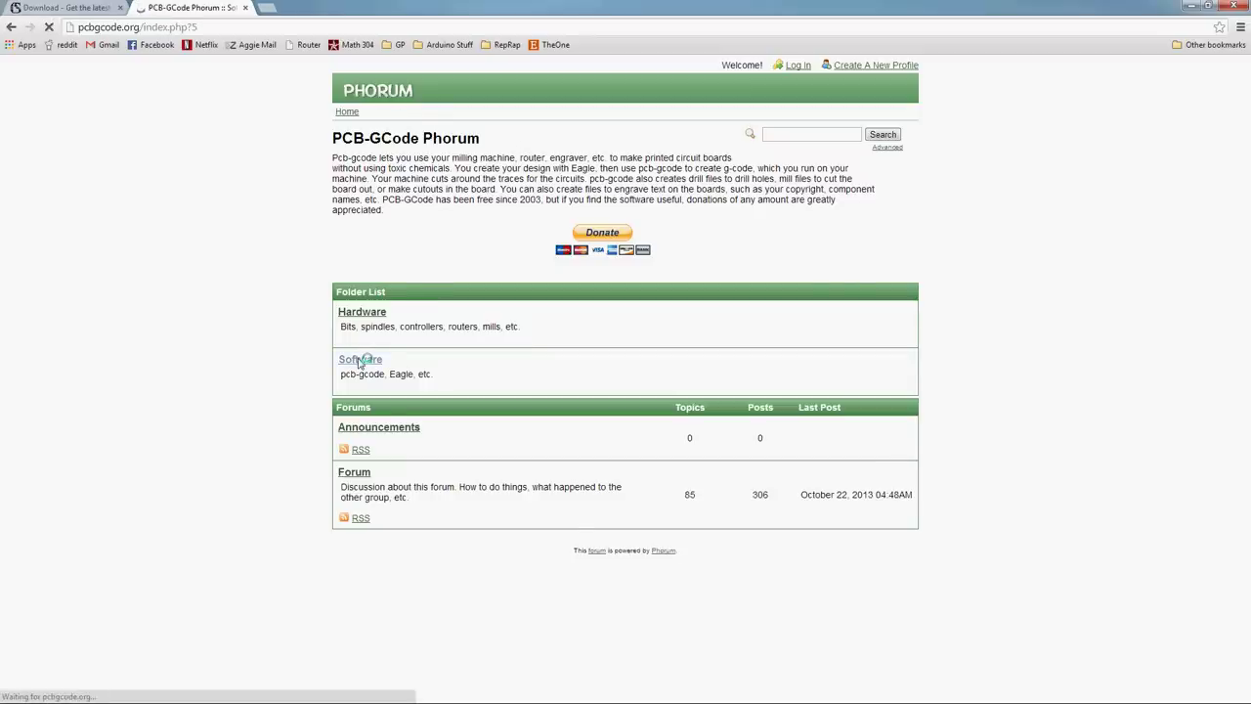
pyautogui.click(361, 327)
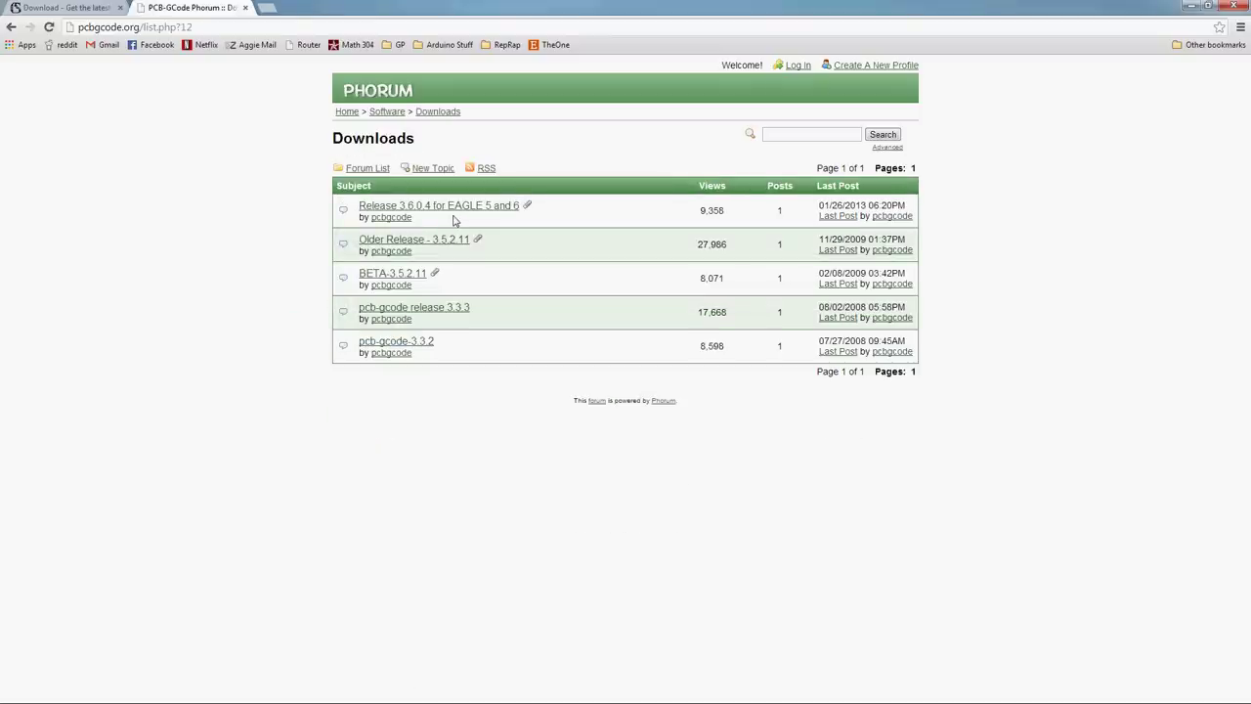
pyautogui.click(458, 208)
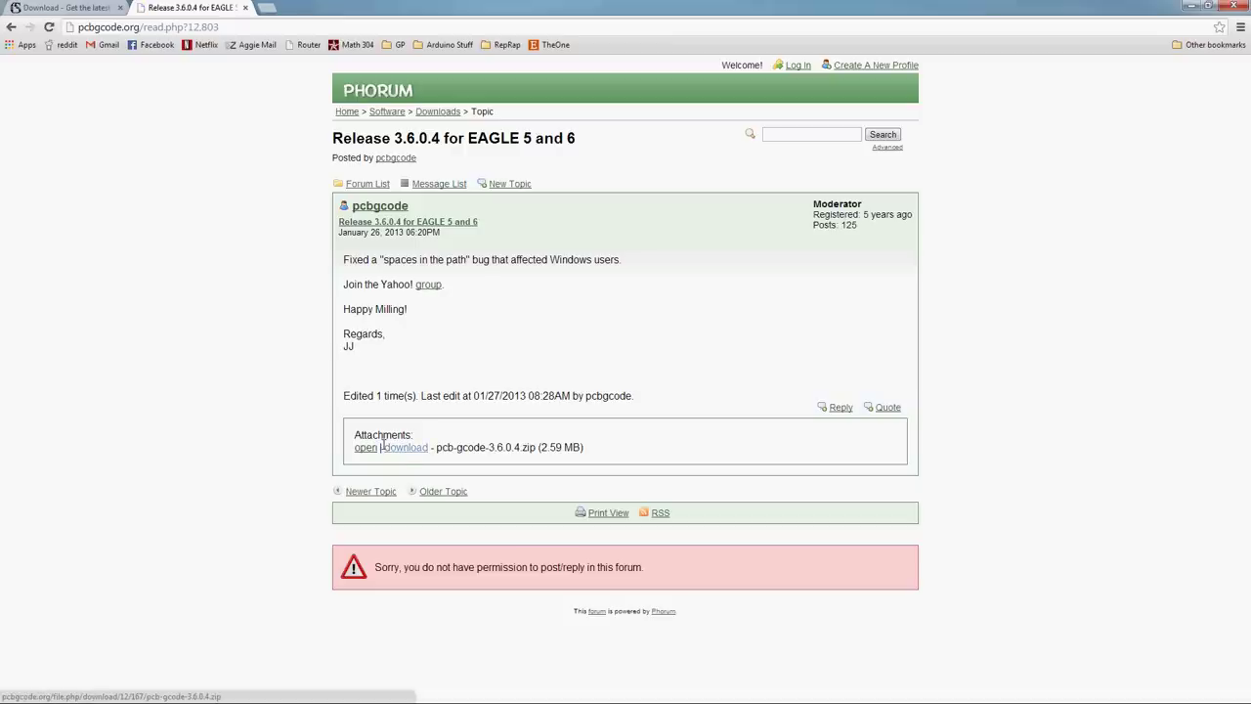
# - Start downloading the attached pcb-gcode-3.6.0.4.zip and cancel the download
pyautogui.click(398, 456)
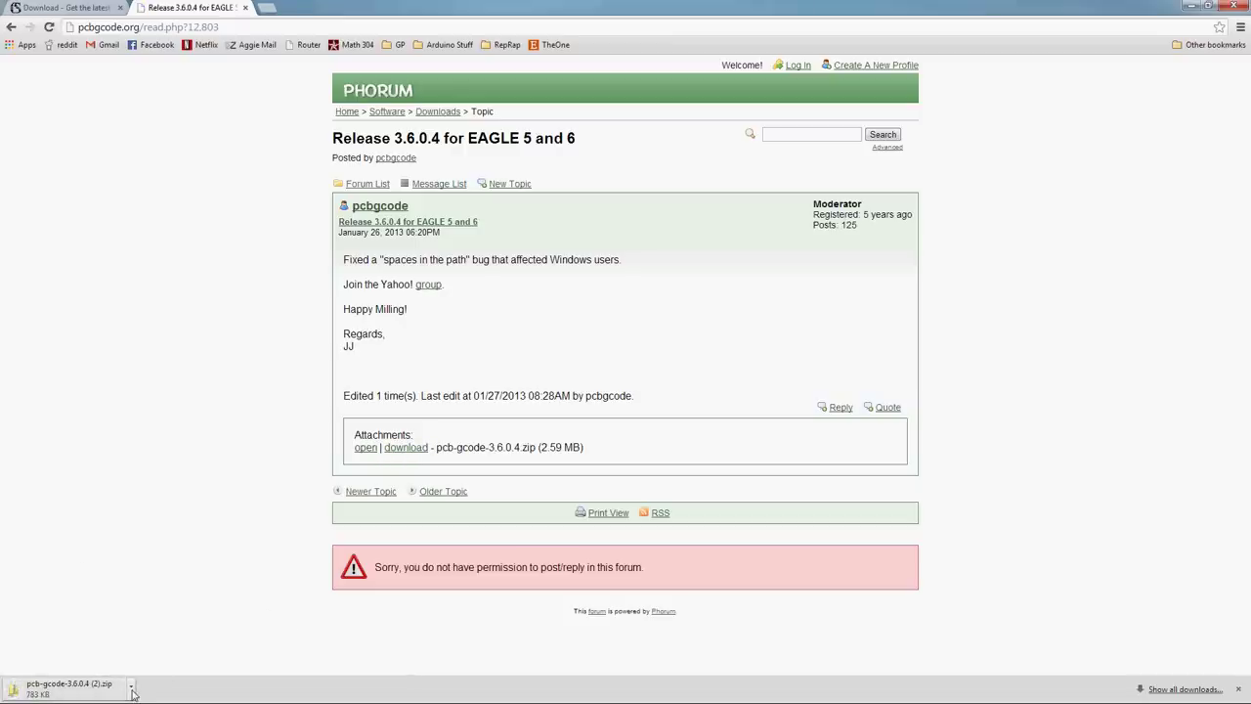
pyautogui.click(132, 691)
pyautogui.click(166, 667)
# - Locate the pcb-gcode-3.6.0.4 folder in the Documents library and put the file window away
pyautogui.press('super+e')
pyautogui.click(498, 275)
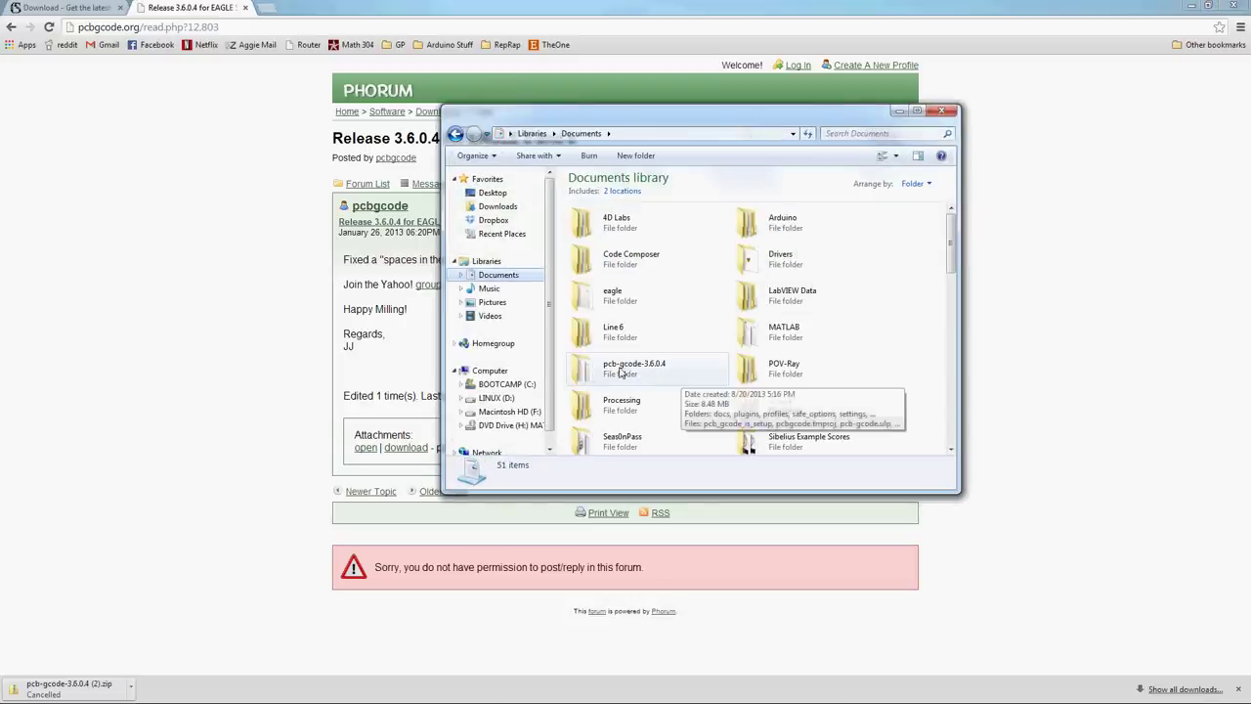
pyautogui.click(899, 112)
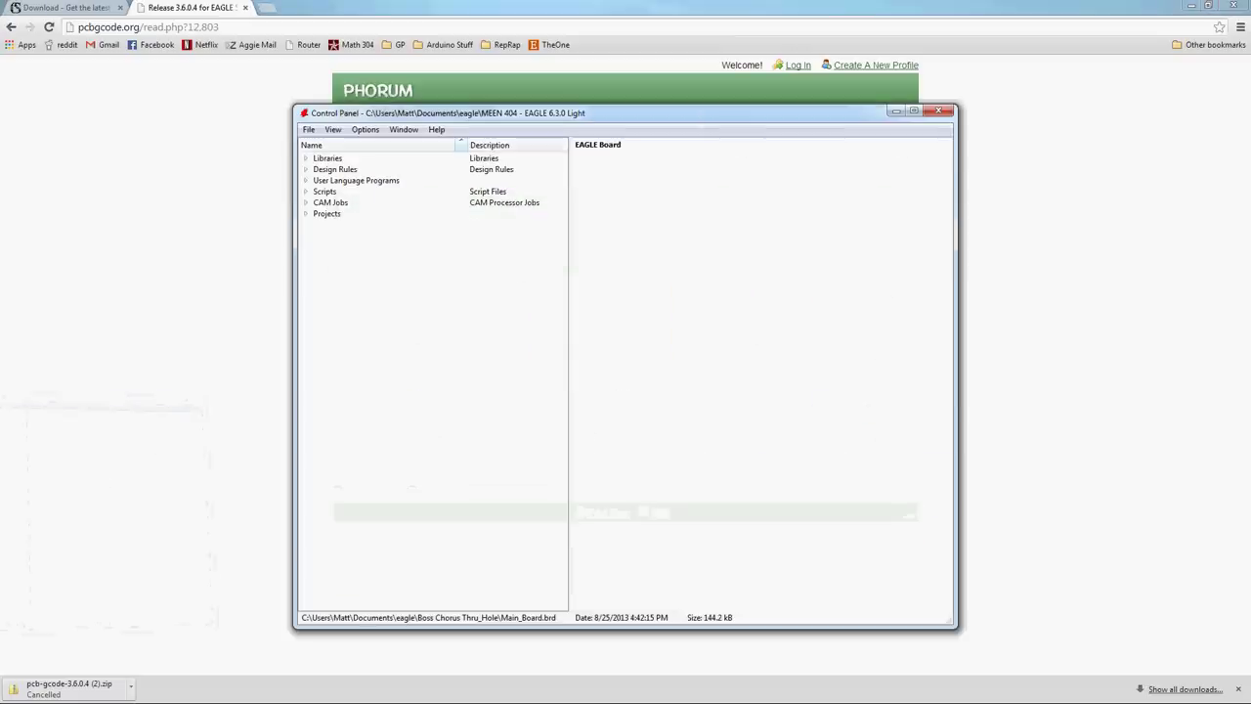
# - Switch to the EAGLE Control Panel and inspect the pcb-gcode path among the User Language Programs directories
pyautogui.click(367, 130)
pyautogui.click(388, 144)
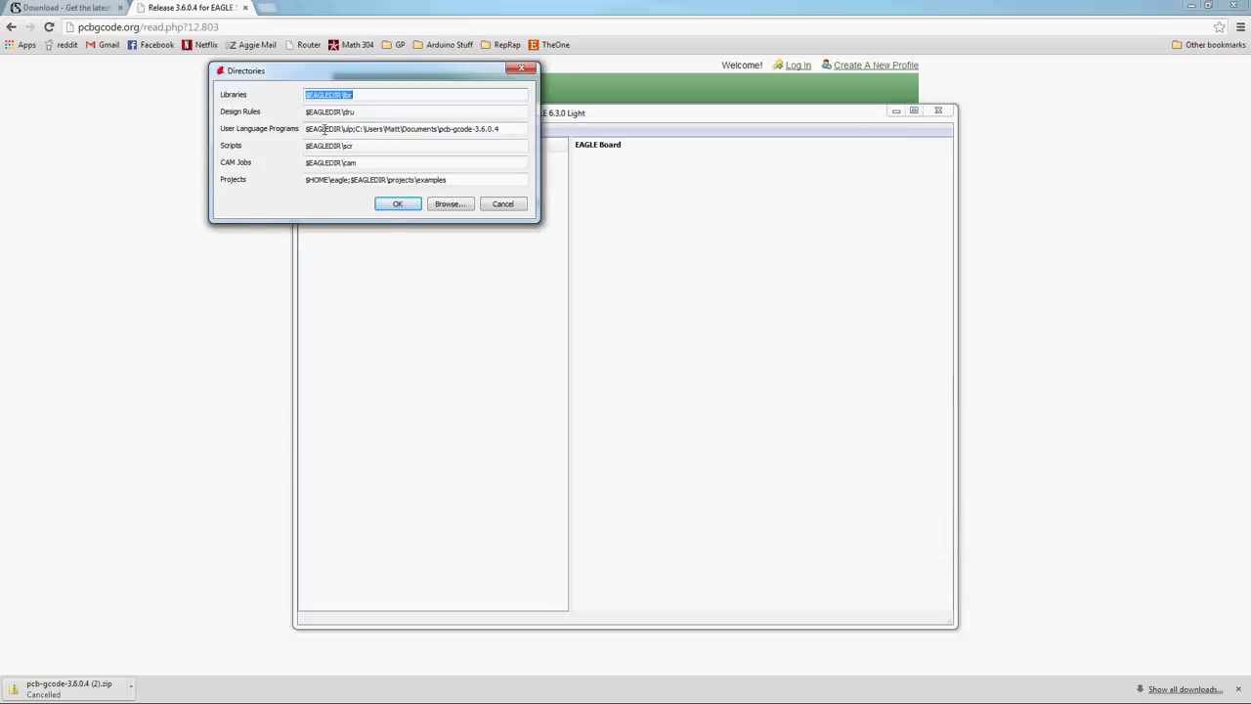
pyautogui.moveTo(356, 130); pyautogui.dragTo(505, 143)
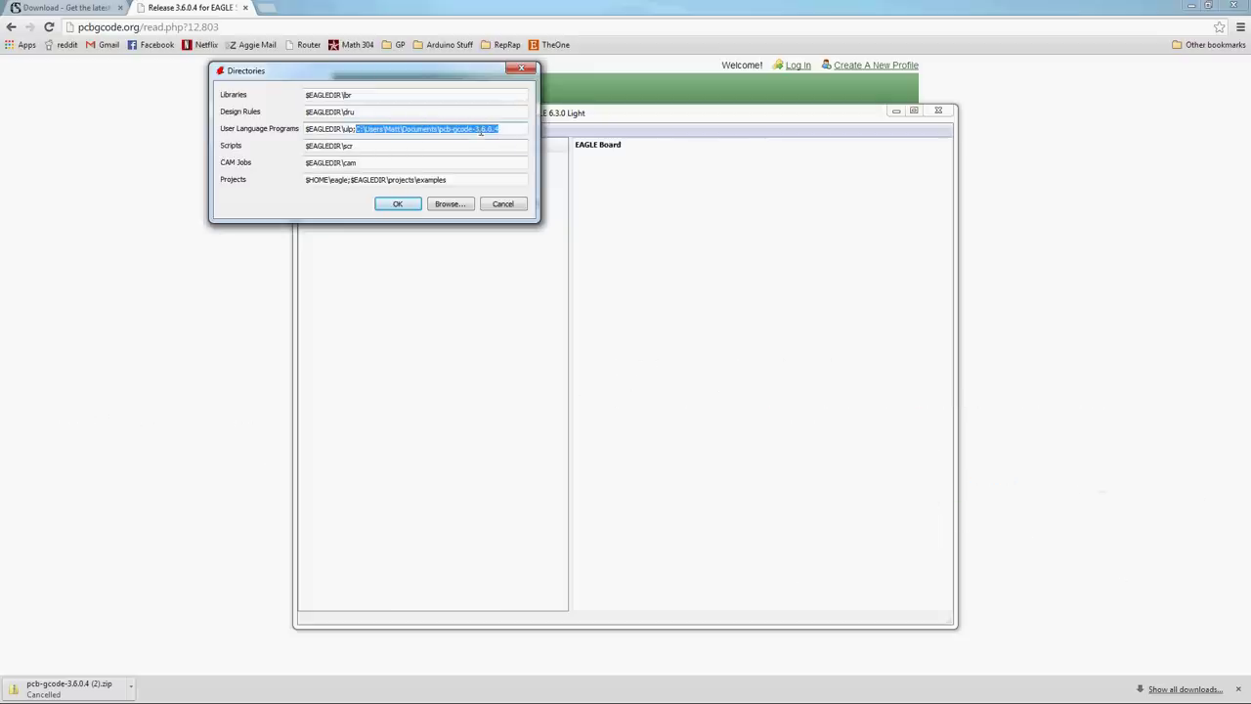
pyautogui.click(510, 130)
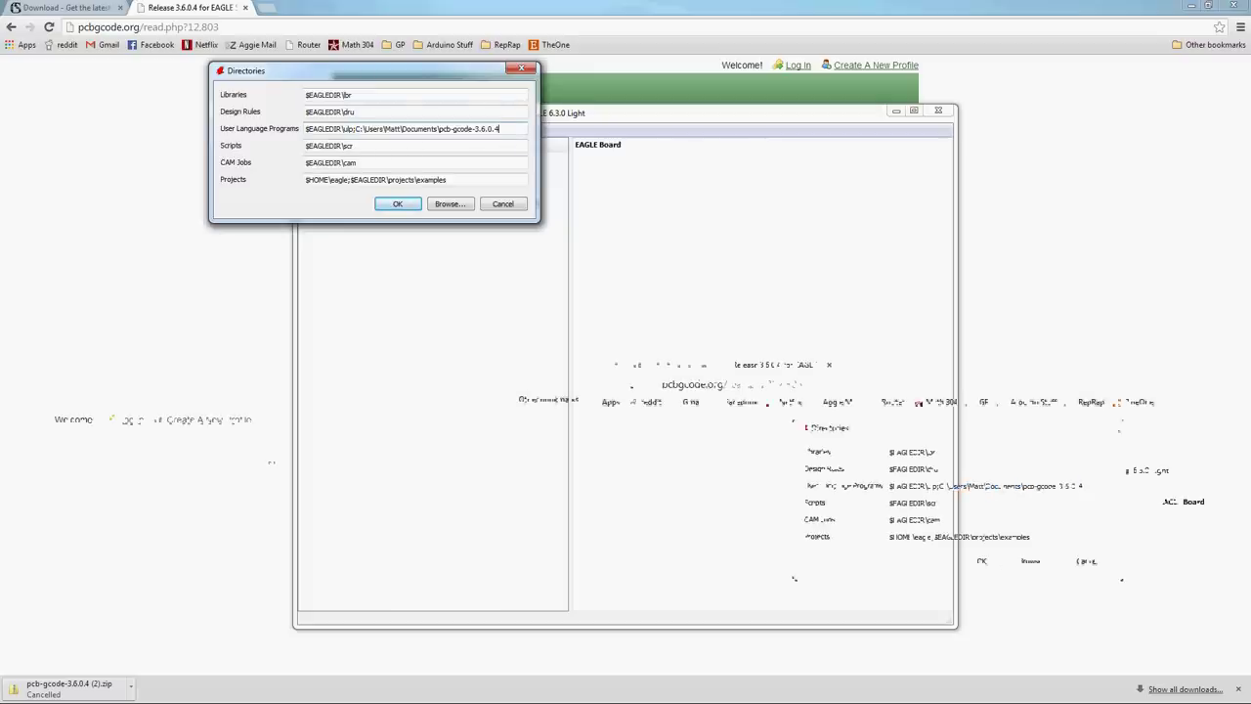
# - Examine the contents of the pcb-gcode-3.6.0.4 folder in the Documents library, and accept the directory settings
pyautogui.click(449, 204)
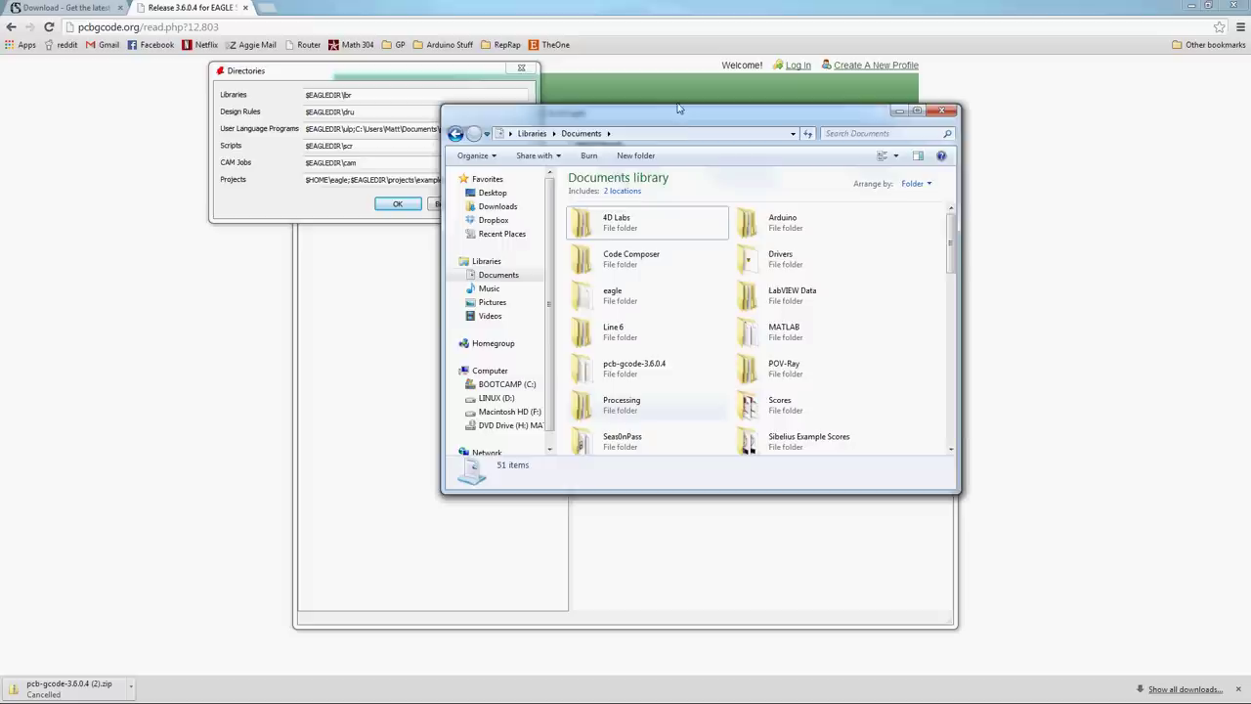
pyautogui.moveTo(678, 107); pyautogui.dragTo(768, 61)
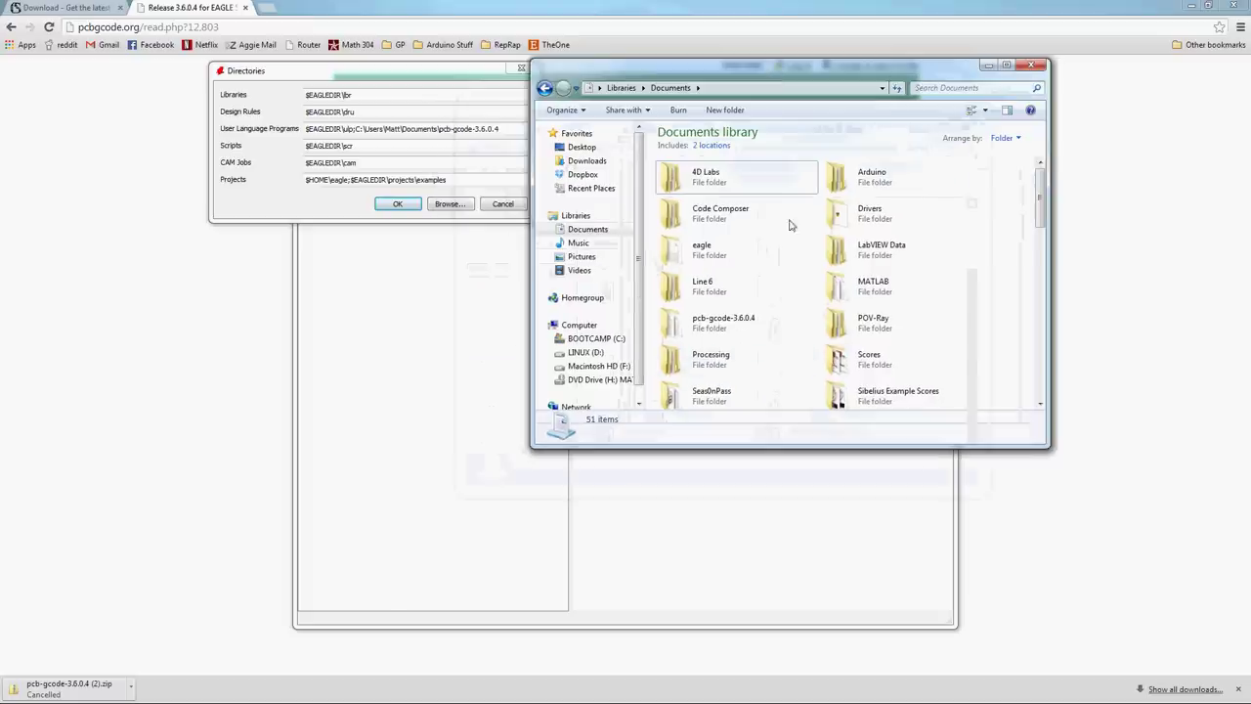
pyautogui.doubleClick(713, 330)
pyautogui.scroll(-1, 772, 348)
pyautogui.scroll(1, 767, 347)
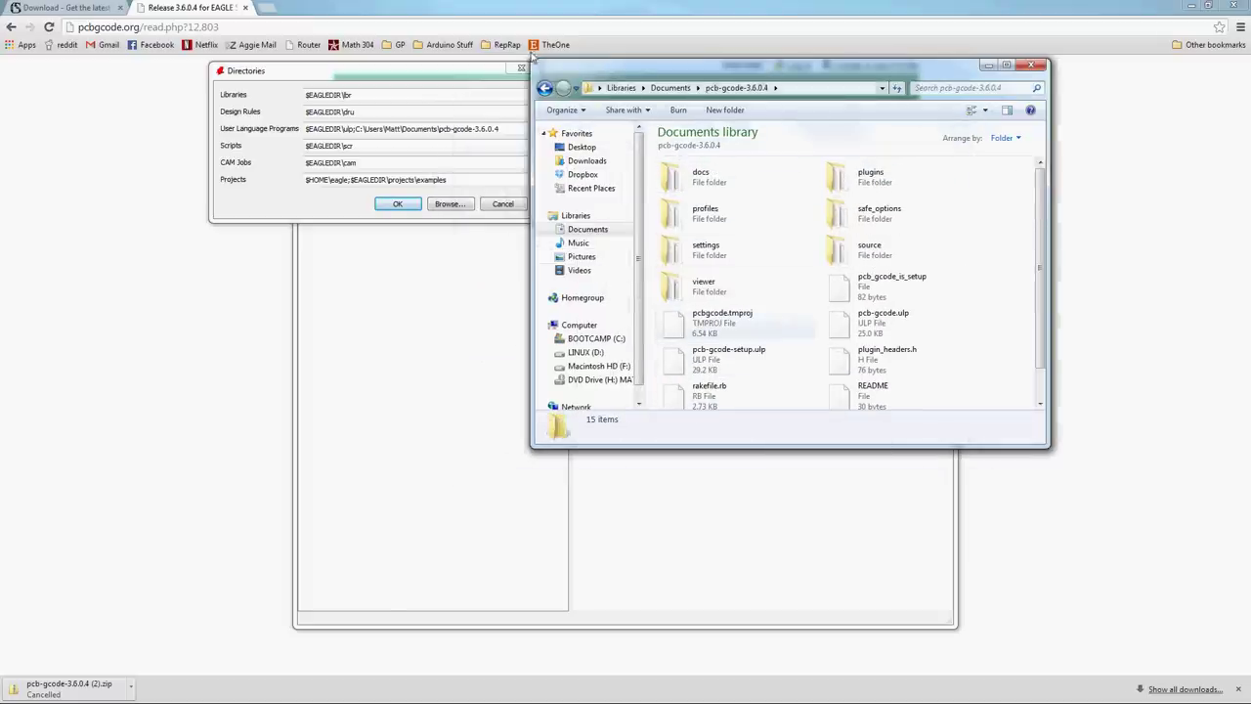
pyautogui.click(545, 87)
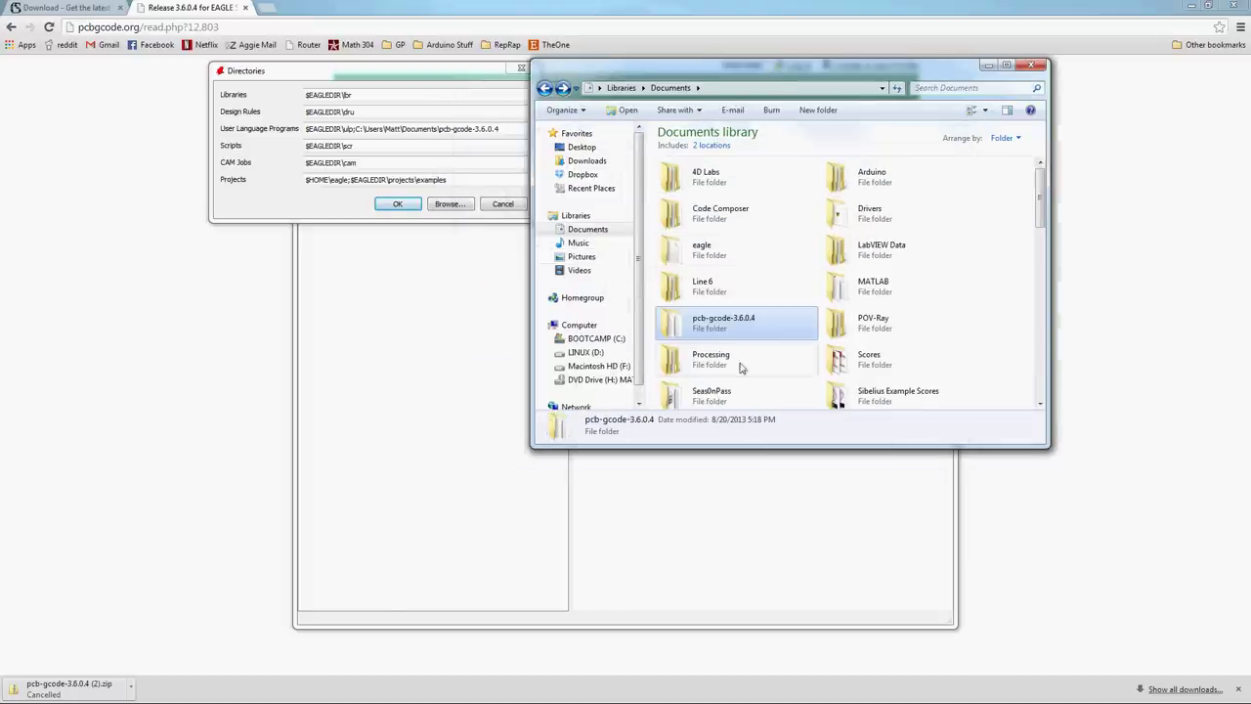
pyautogui.click(1031, 64)
pyautogui.click(402, 205)
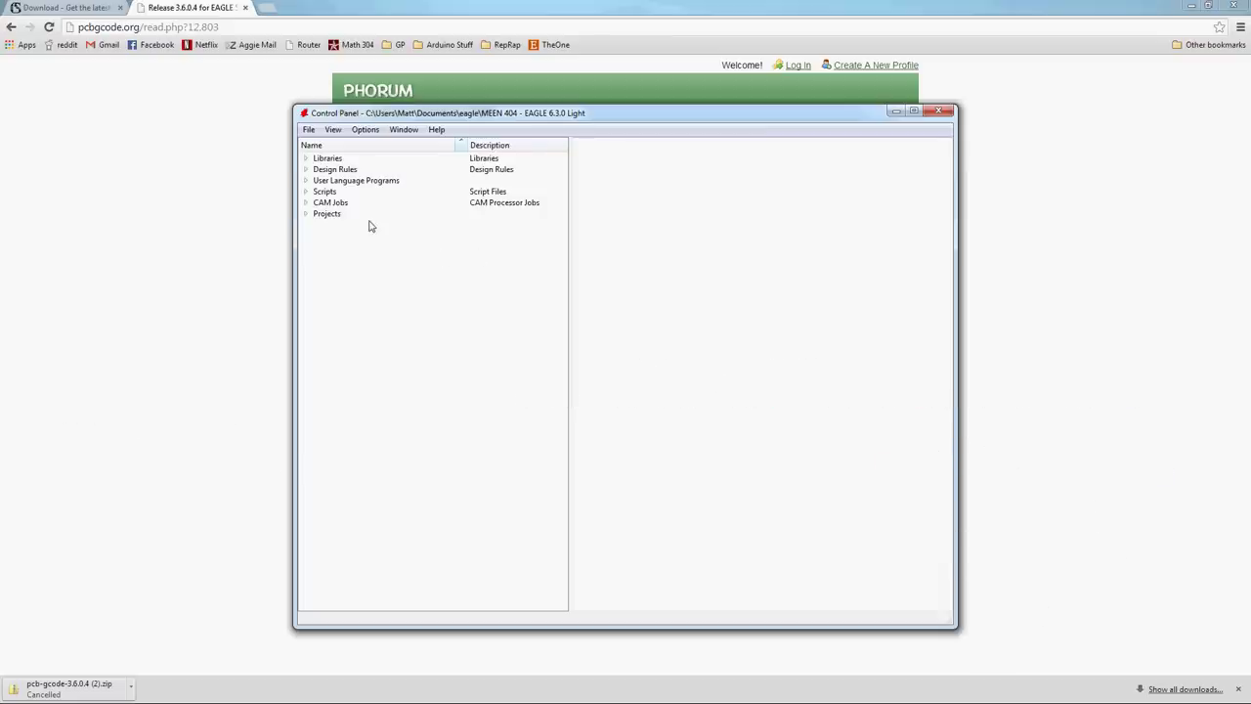
# - Open the Main_Board.brd board from the Boss Chorus Thru_Hole project in the eagle projects folder
pyautogui.click(306, 214)
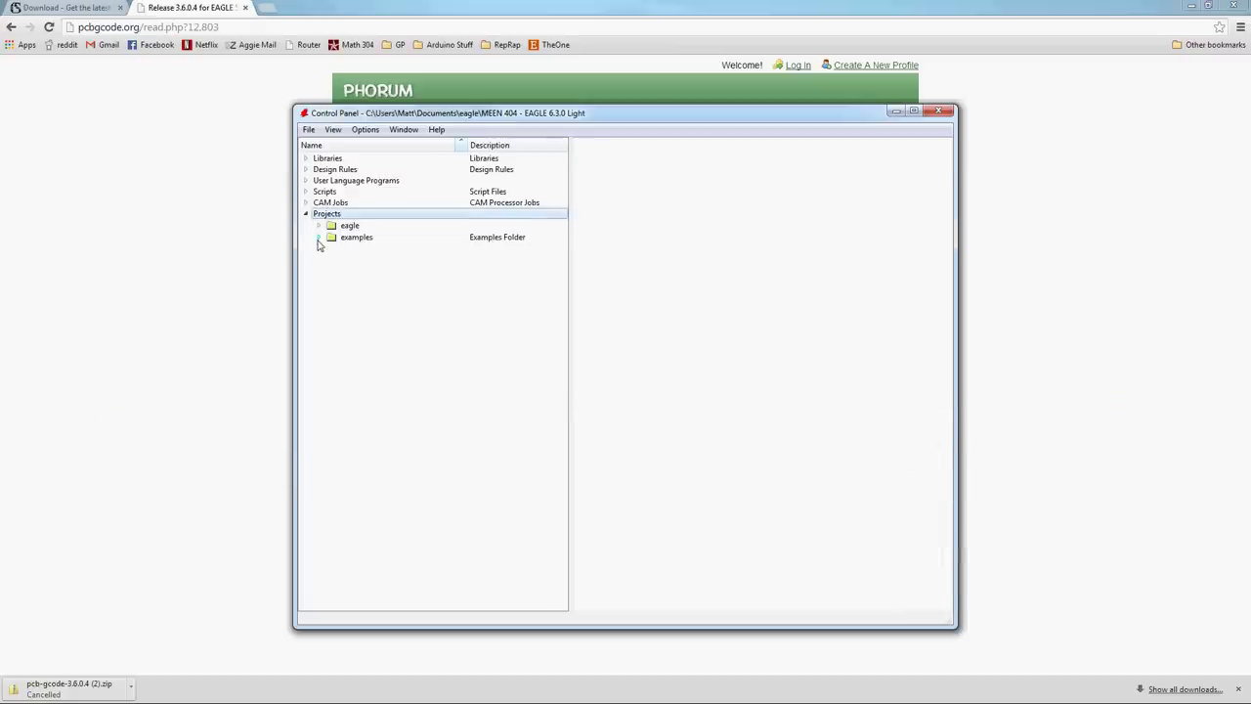
pyautogui.click(317, 225)
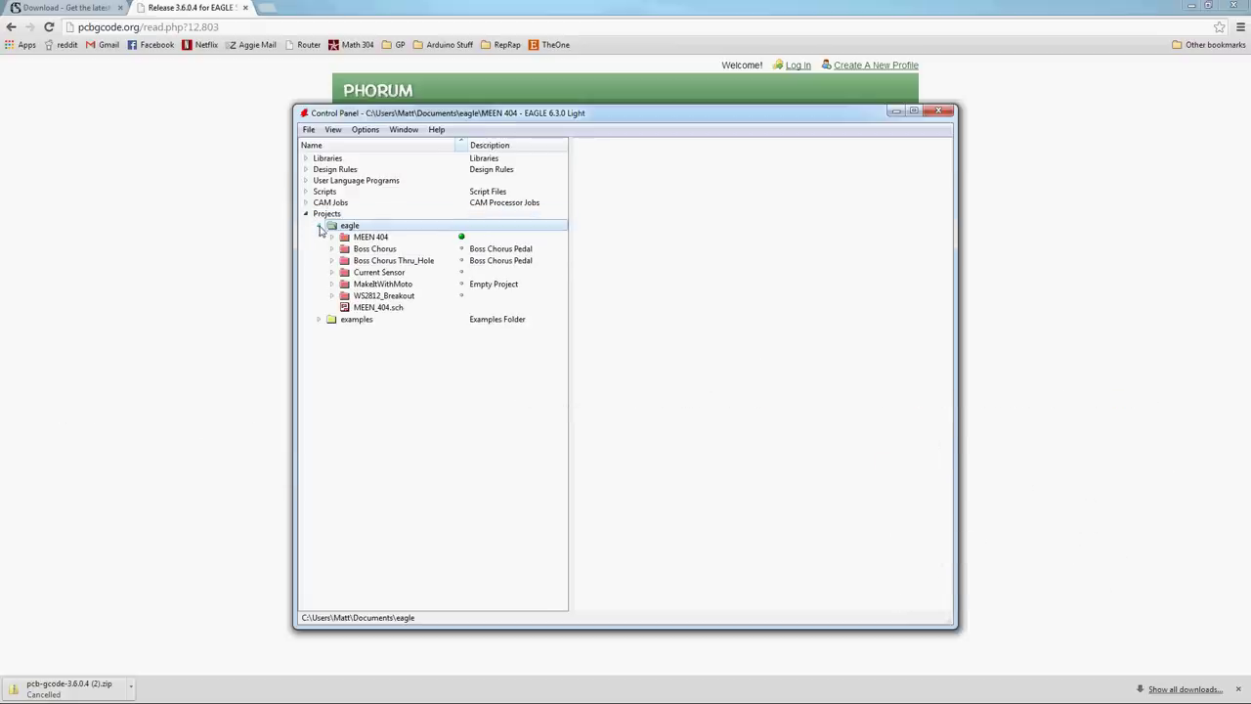
pyautogui.click(333, 260)
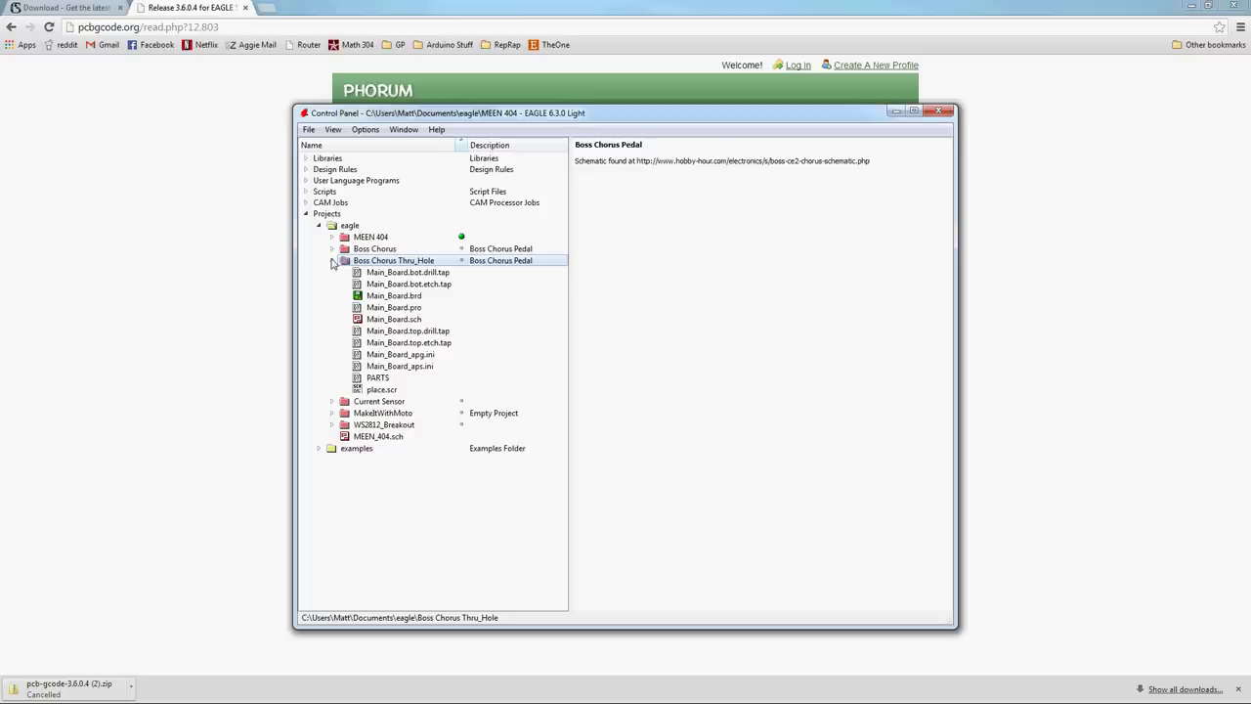
pyautogui.click(394, 296)
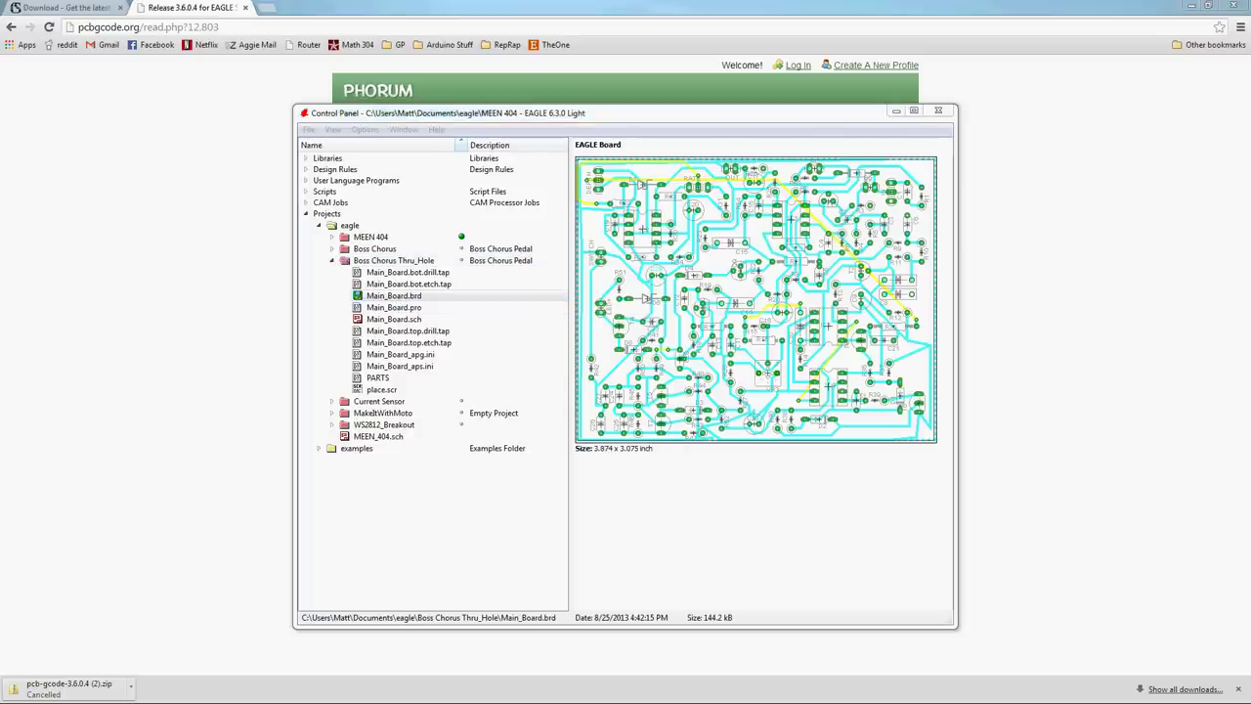
pyautogui.doubleClick(394, 296)
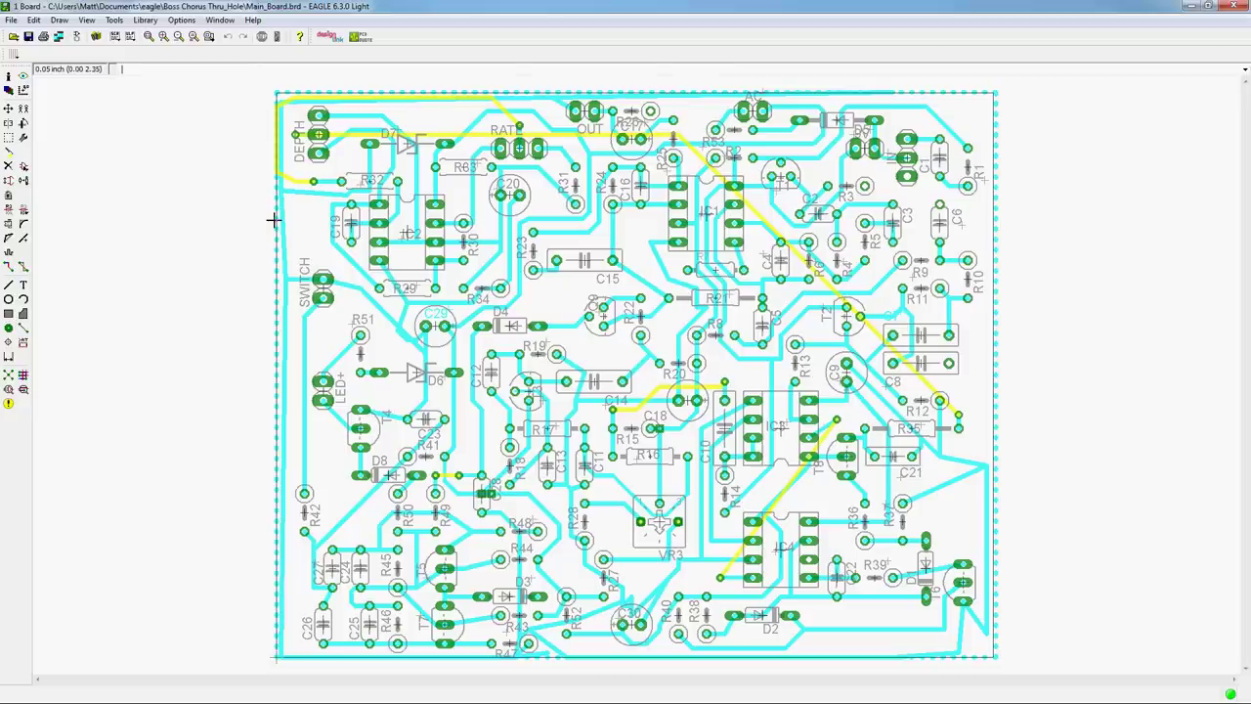
# - Run the user language program pcb-gcode-setup.ulp from the pcb-gcode-3.6.0.4 folder in Documents on the board
pyautogui.click(11, 21)
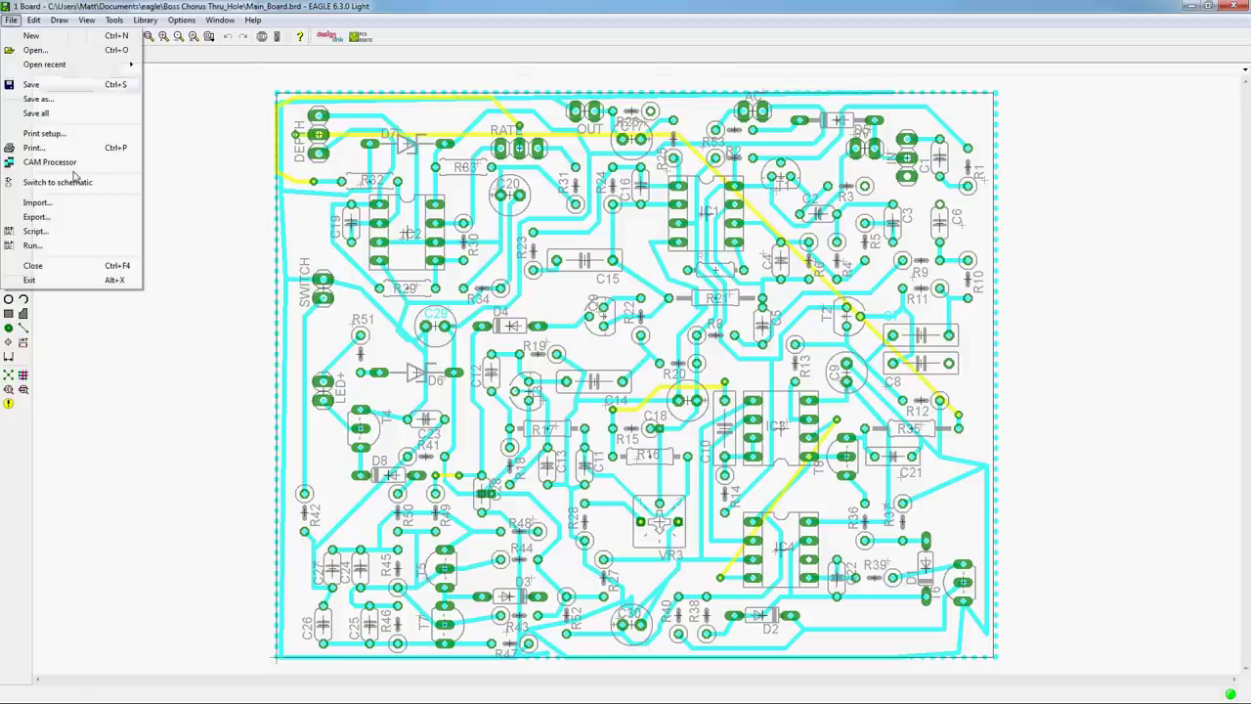
pyautogui.click(69, 251)
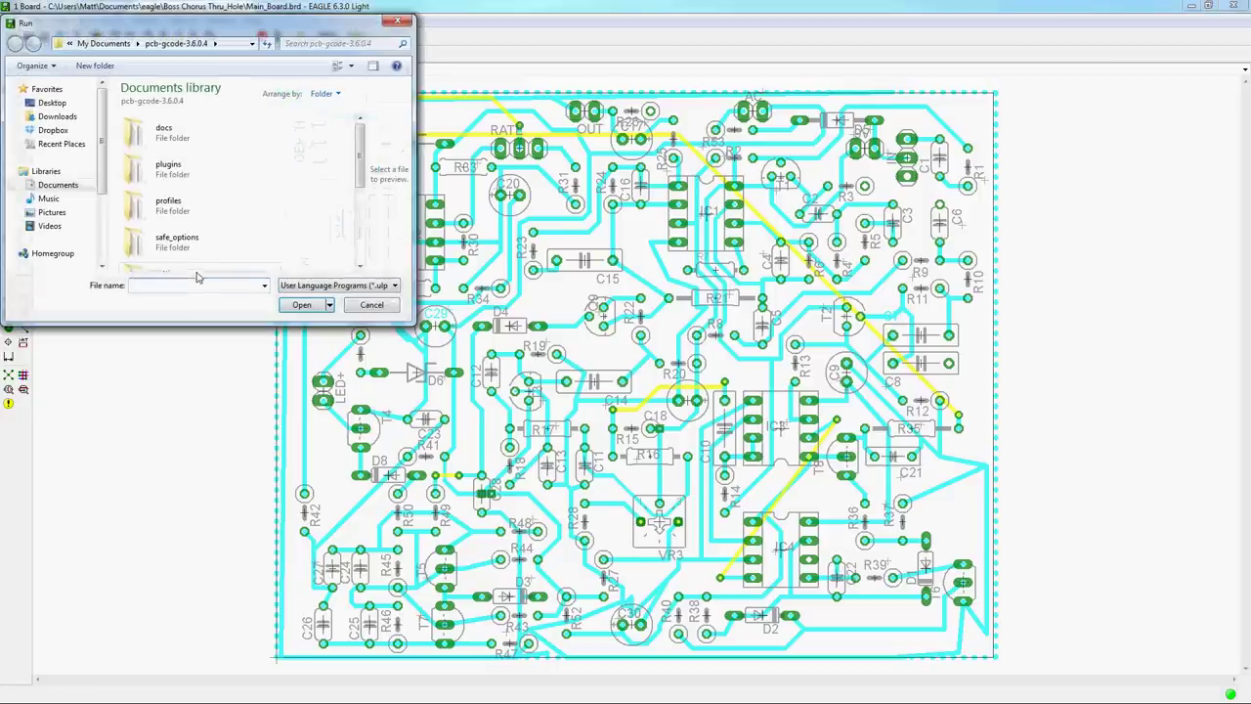
pyautogui.click(58, 186)
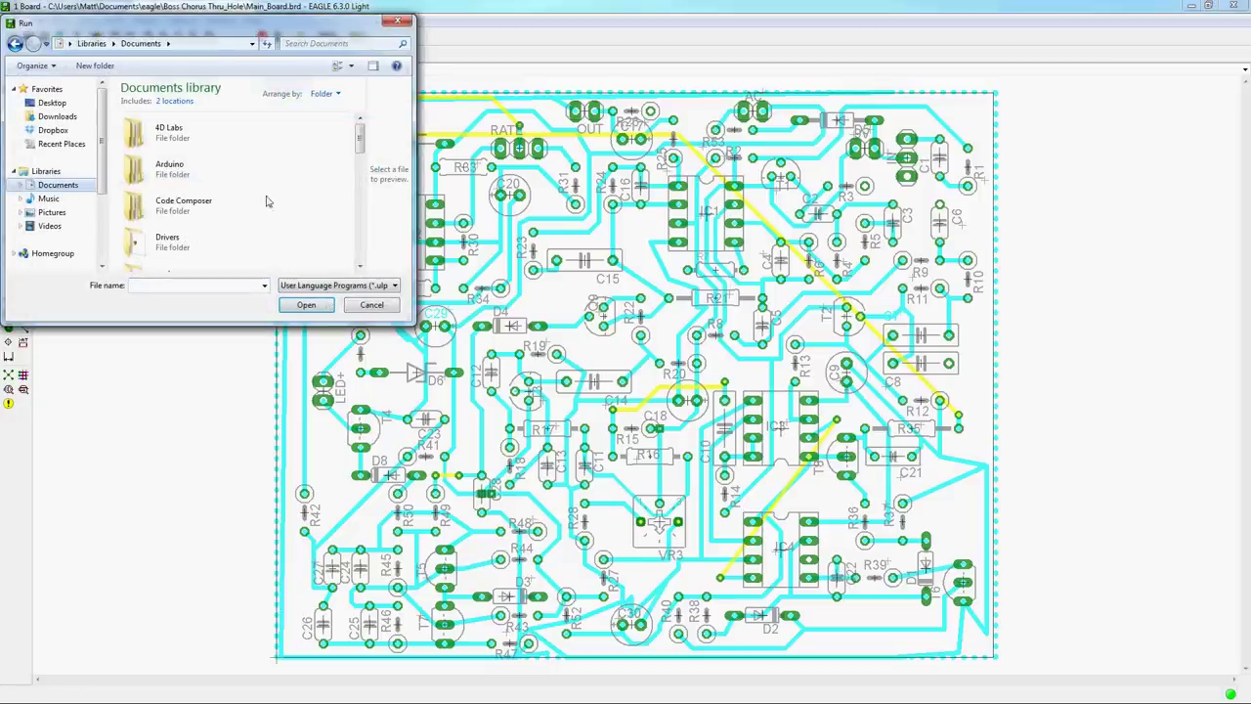
pyautogui.moveTo(359, 147); pyautogui.dragTo(360, 193)
pyautogui.doubleClick(200, 178)
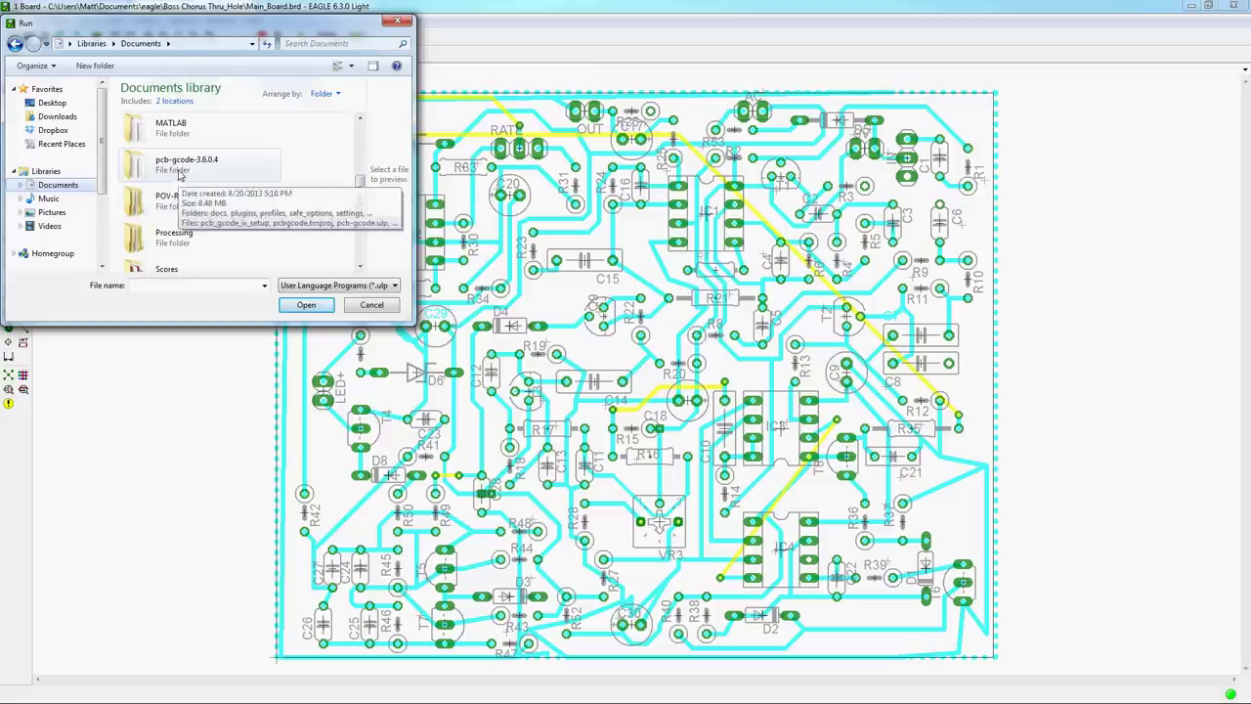
pyautogui.moveTo(365, 145); pyautogui.dragTo(362, 216)
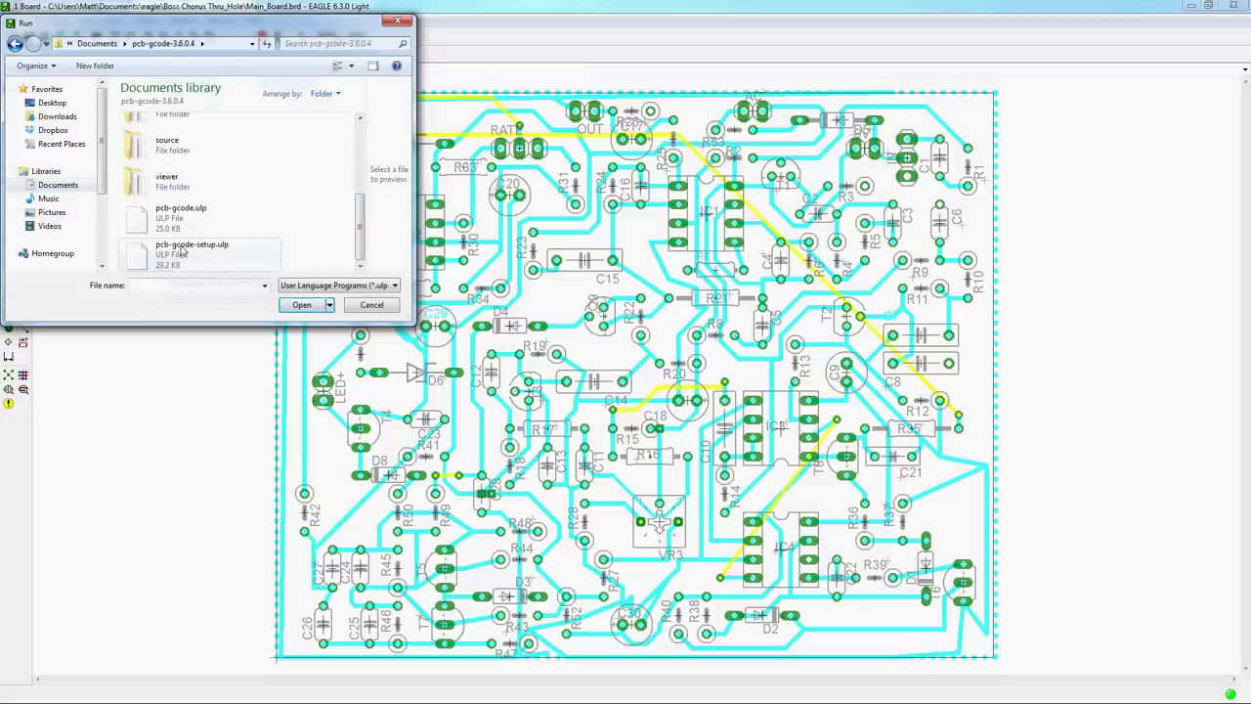
pyautogui.click(210, 250)
pyautogui.click(301, 304)
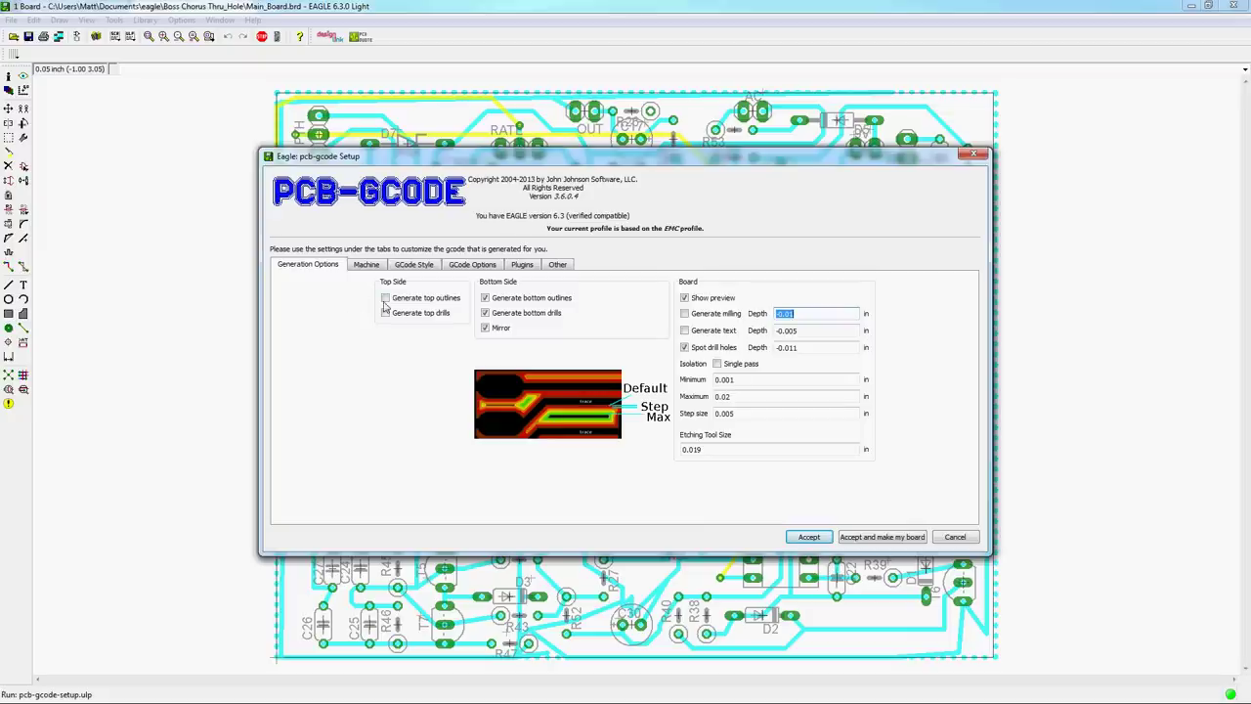
# - Set the etching tool size to 0.0025 in in the generation options
pyautogui.click(486, 299)
pyautogui.click(711, 449)
pyautogui.press('BackSpace')
pyautogui.press('BackSpace')
pyautogui.write('025')
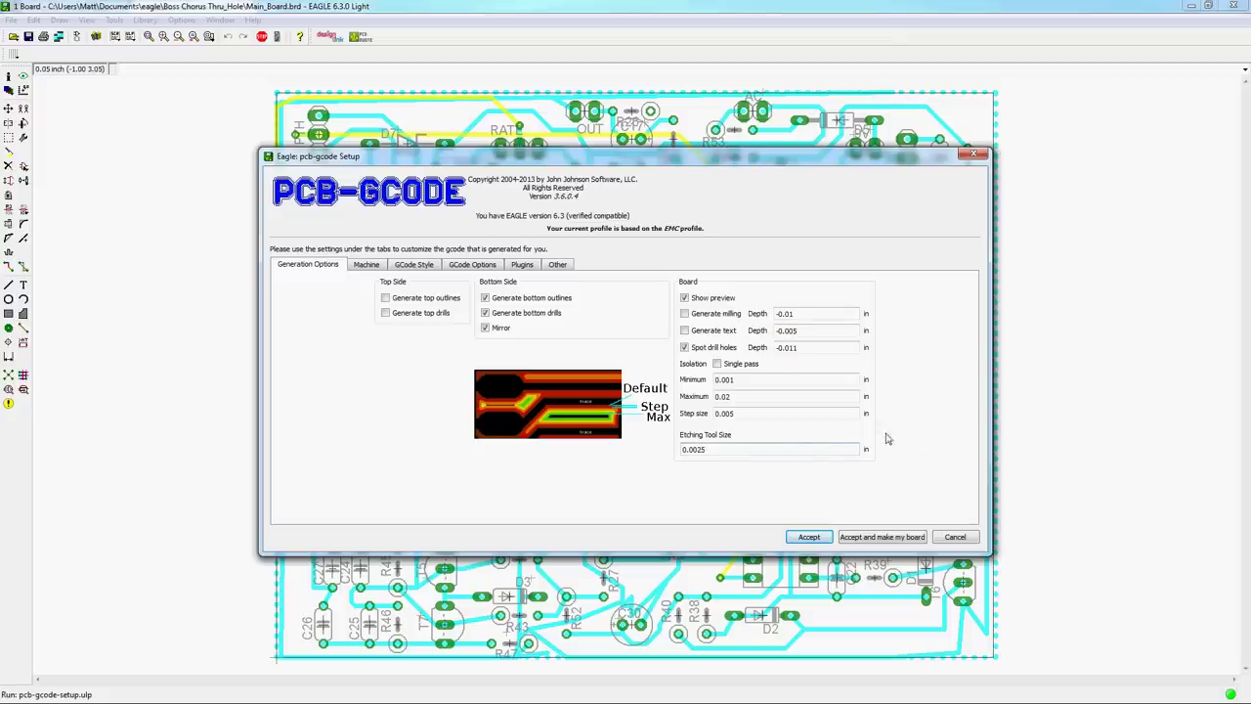
# - Review the Machine, GCode Style, GCode Options, Plugins and Other settings of pcb-gcode, and return to the generation options
pyautogui.click(367, 266)
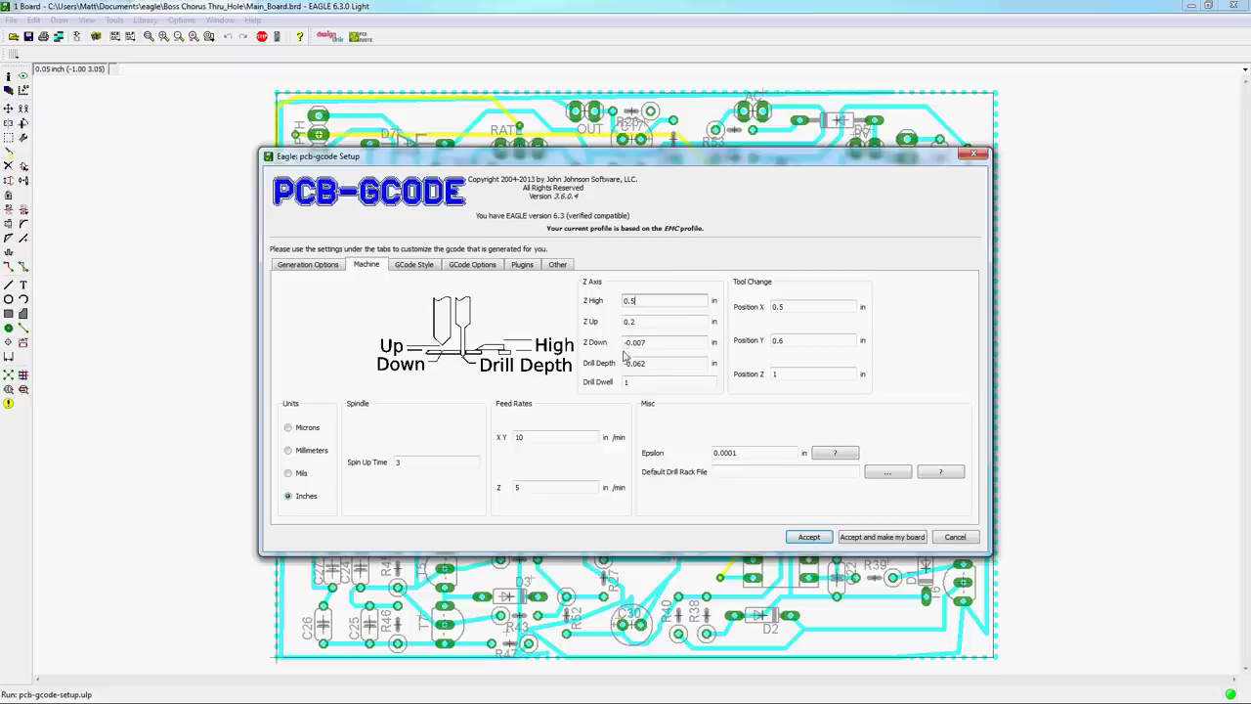
pyautogui.doubleClick(625, 363)
pyautogui.click(418, 268)
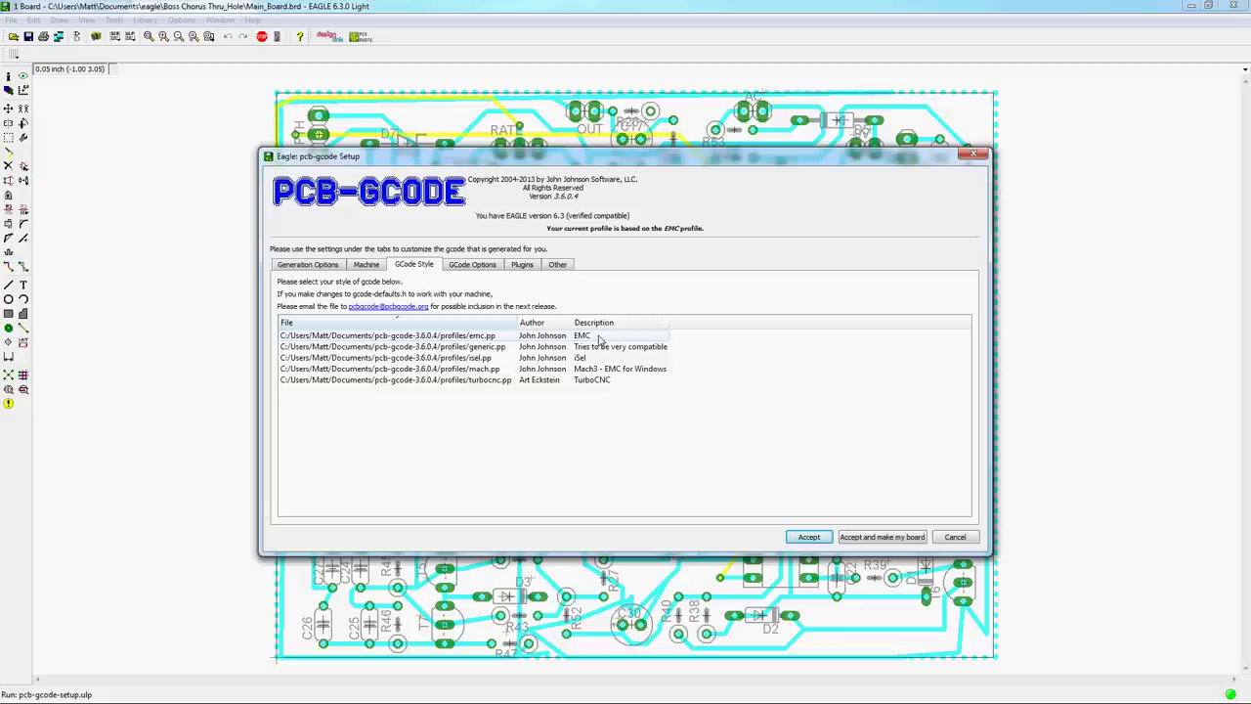
pyautogui.click(492, 267)
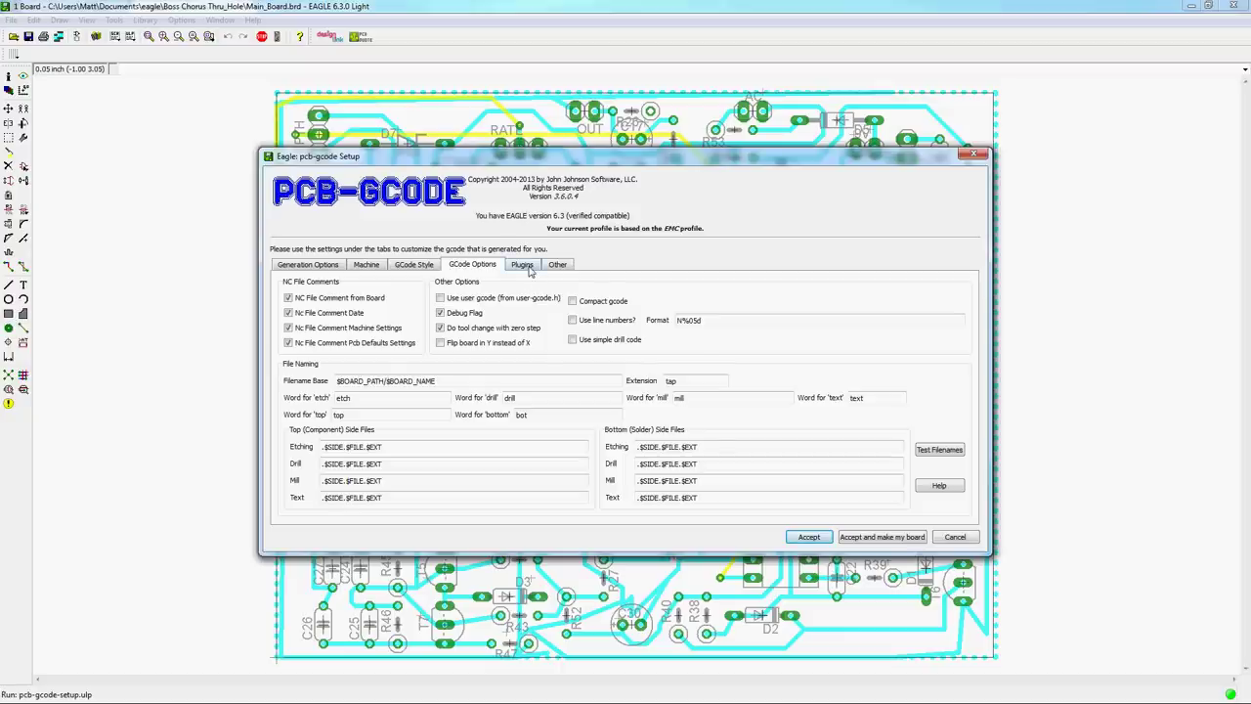
pyautogui.click(527, 269)
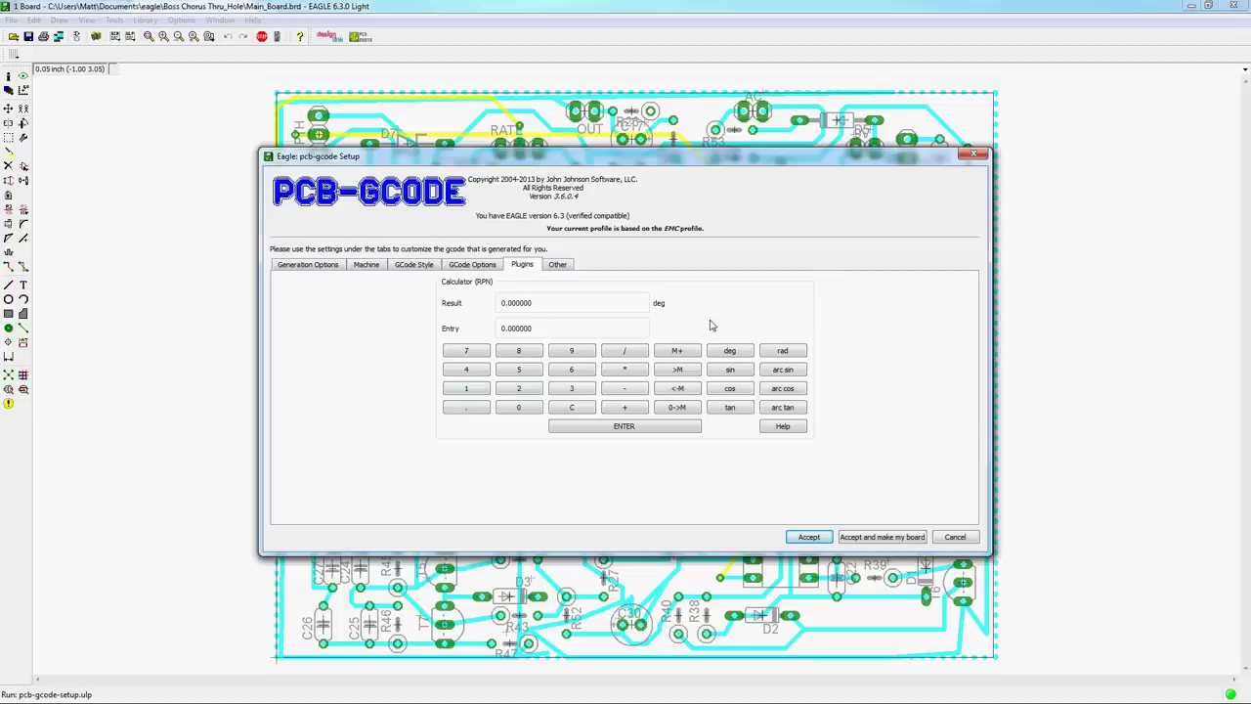
pyautogui.click(562, 271)
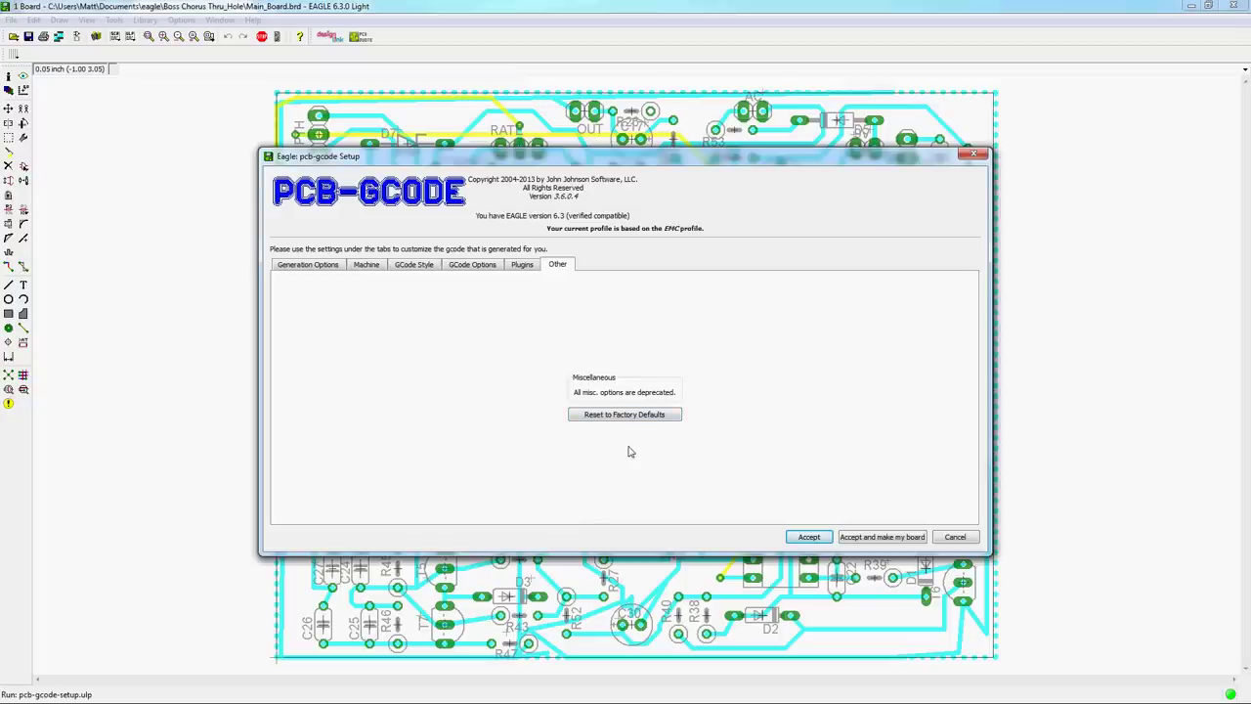
pyautogui.click(307, 266)
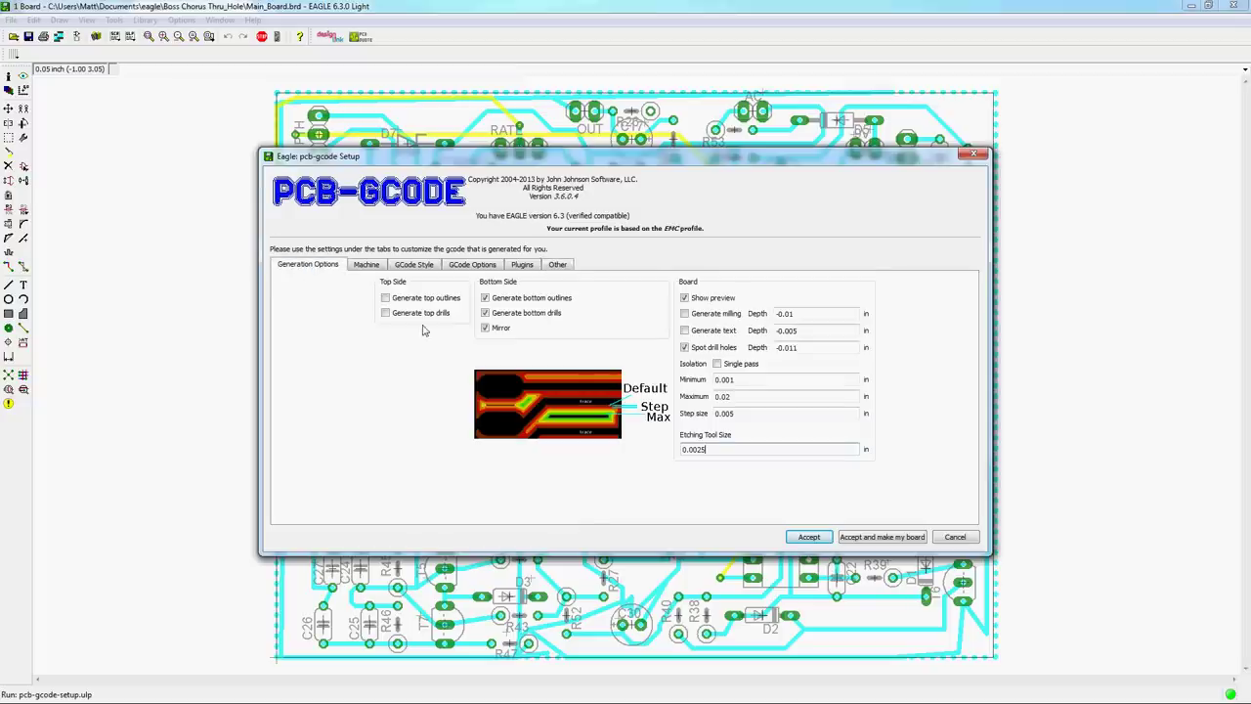
# - Accept the pcb-gcode settings and make the board, then examine the bottom etch toolpath preview and close it
pyautogui.click(881, 537)
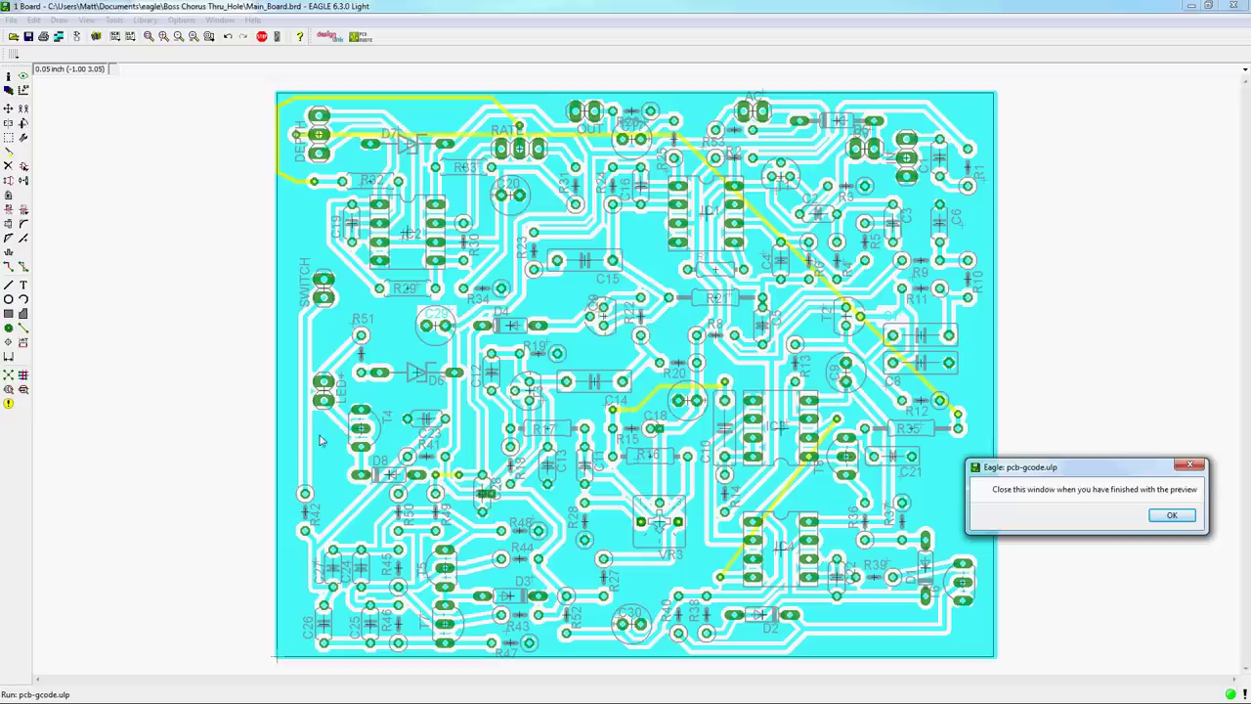
pyautogui.click(199, 428)
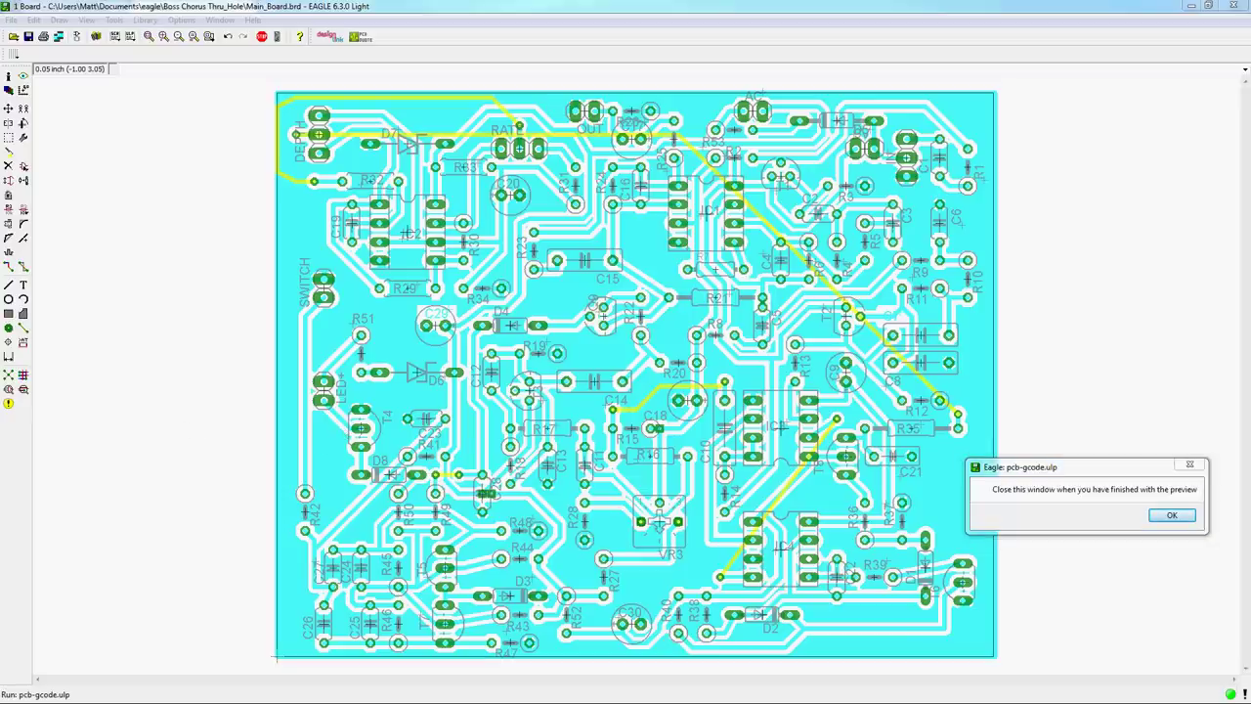
pyautogui.moveTo(260, 63); pyautogui.dragTo(833, 85)
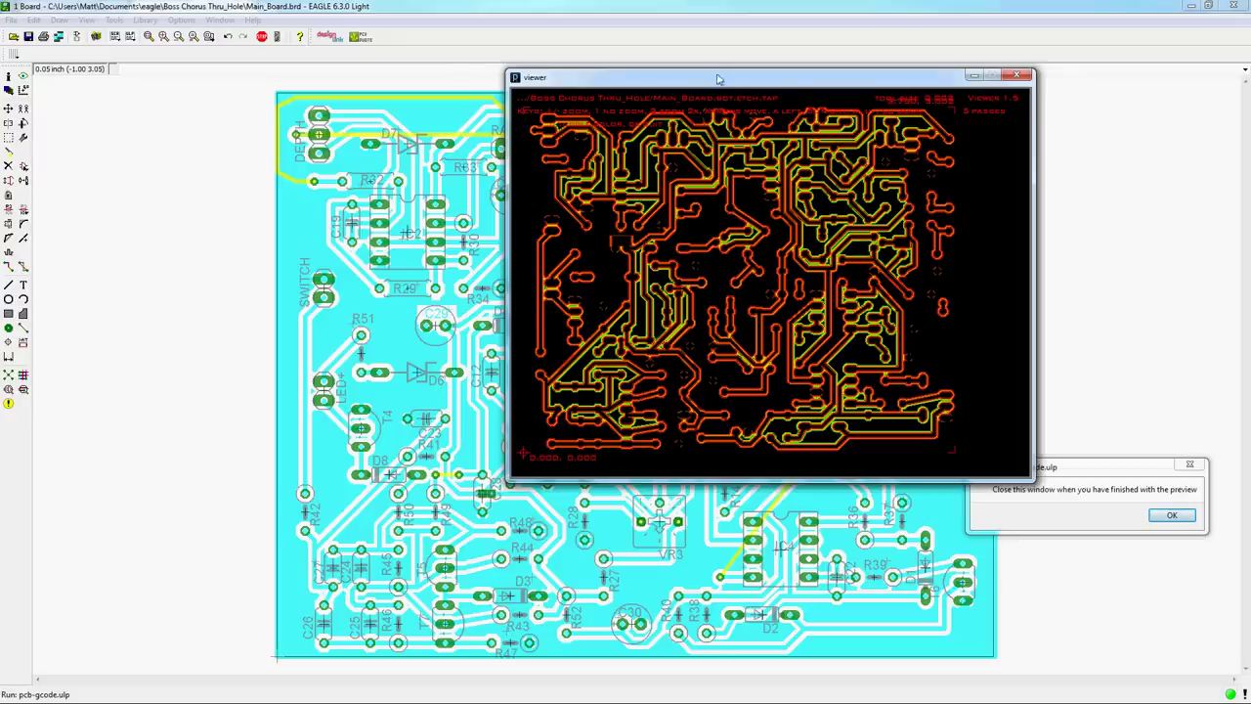
pyautogui.moveTo(718, 82); pyautogui.dragTo(463, 101)
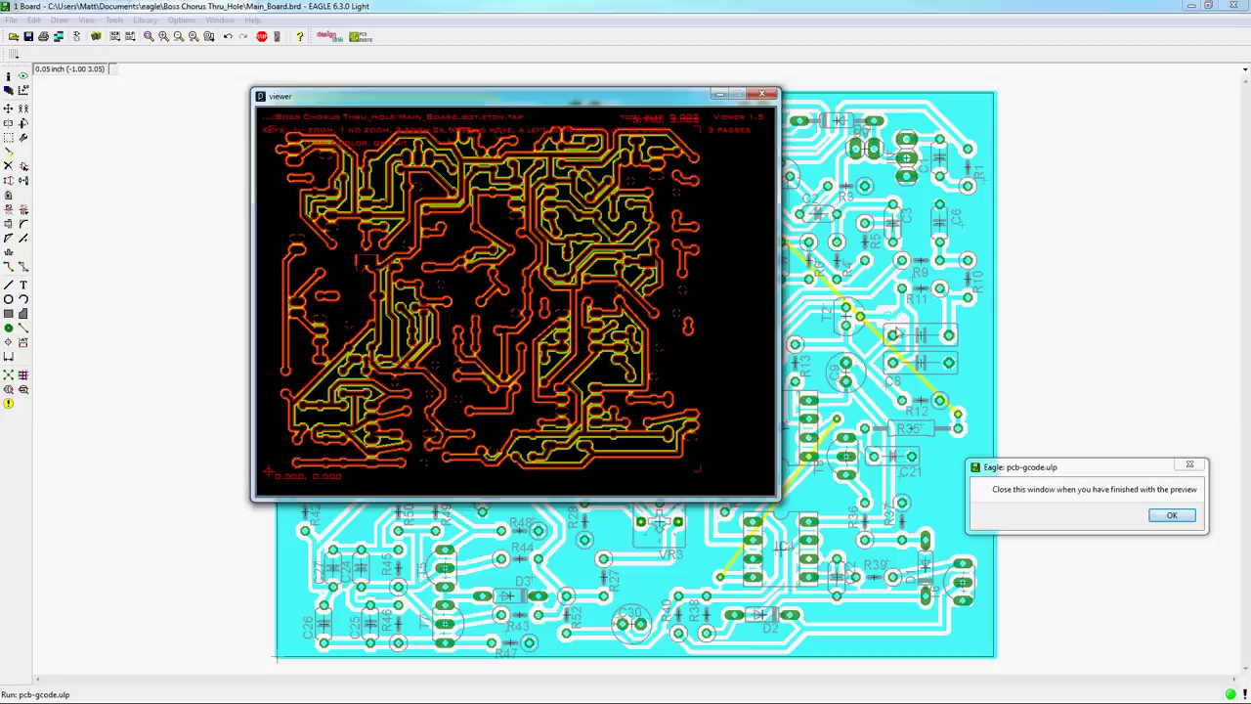
pyautogui.moveTo(439, 104); pyautogui.dragTo(721, 88)
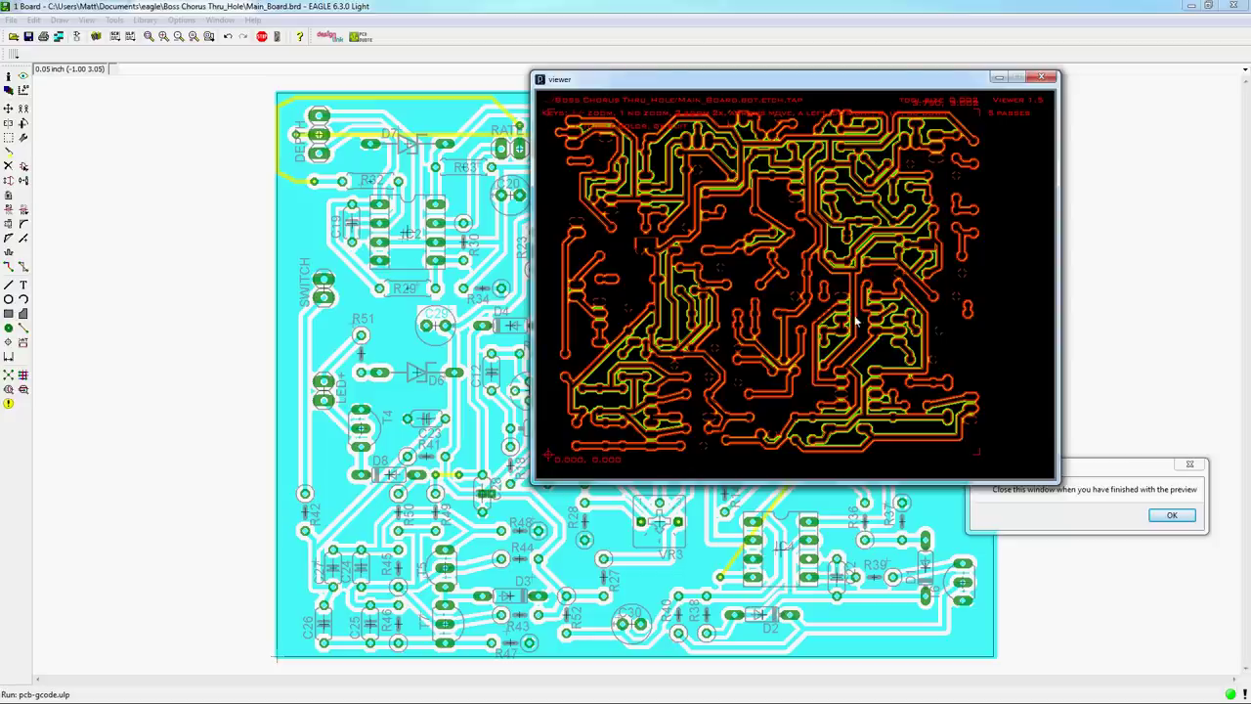
pyautogui.click(1041, 77)
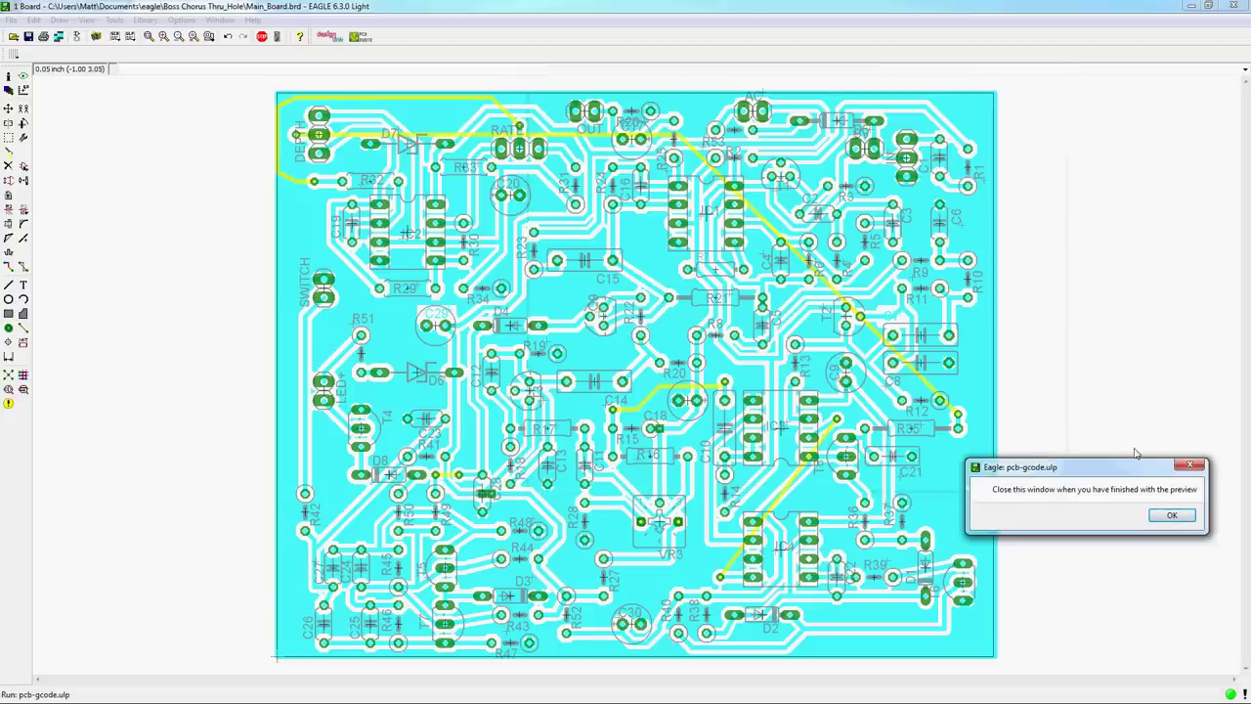
pyautogui.click(1169, 516)
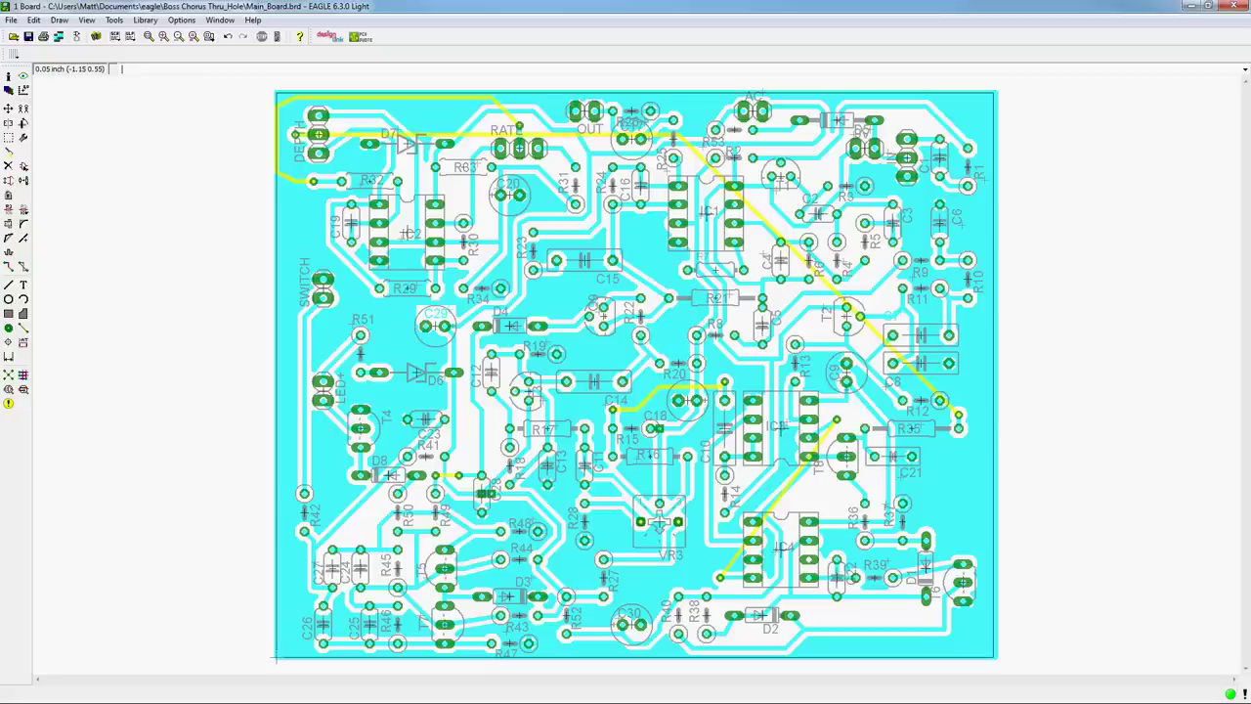
# - Switch to Windows Explorer and look through the Boss Chorus Thru_Hole folder inside the eagle folder for the generated TAP files
pyautogui.hotkey('alt', 'Tab')
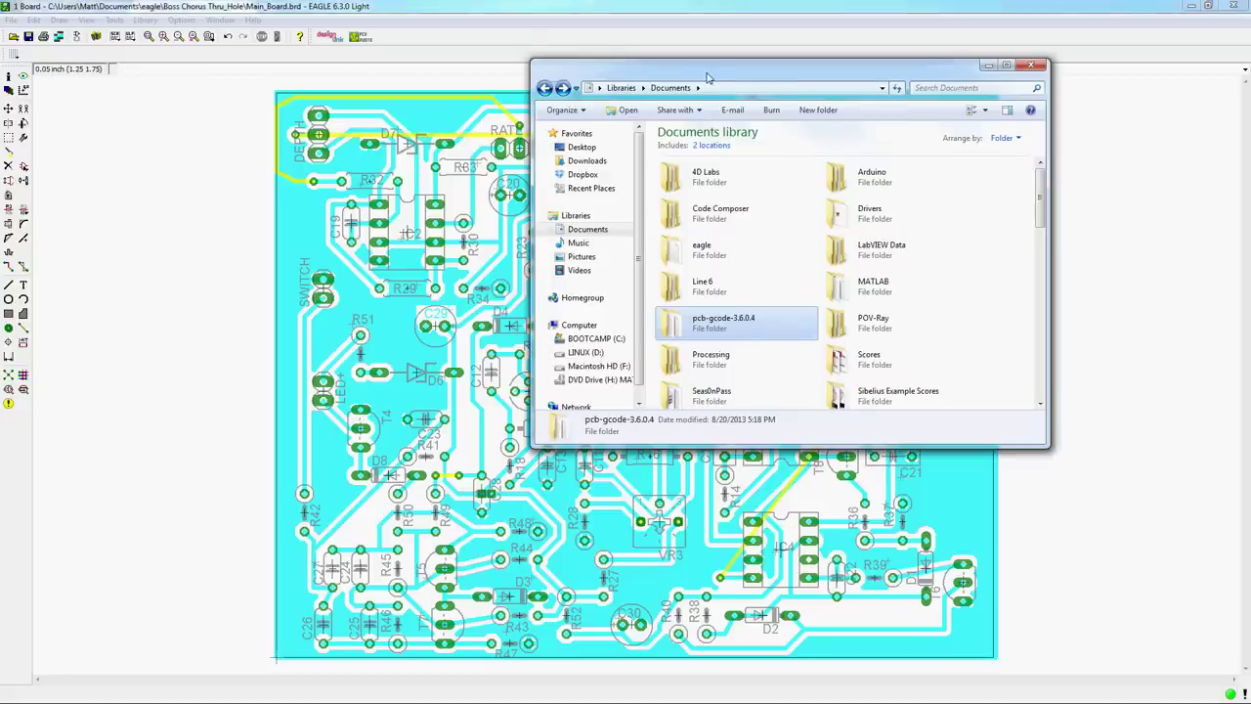
pyautogui.moveTo(707, 77); pyautogui.dragTo(649, 101)
pyautogui.doubleClick(643, 277)
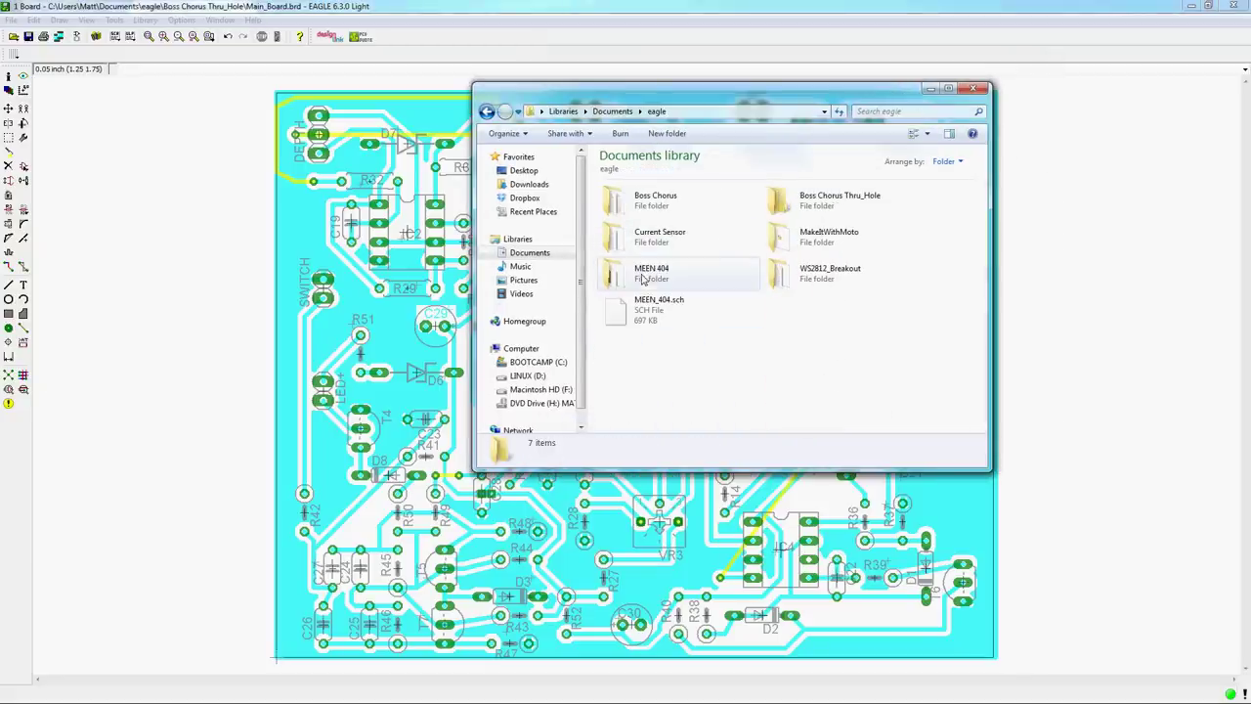
pyautogui.doubleClick(829, 203)
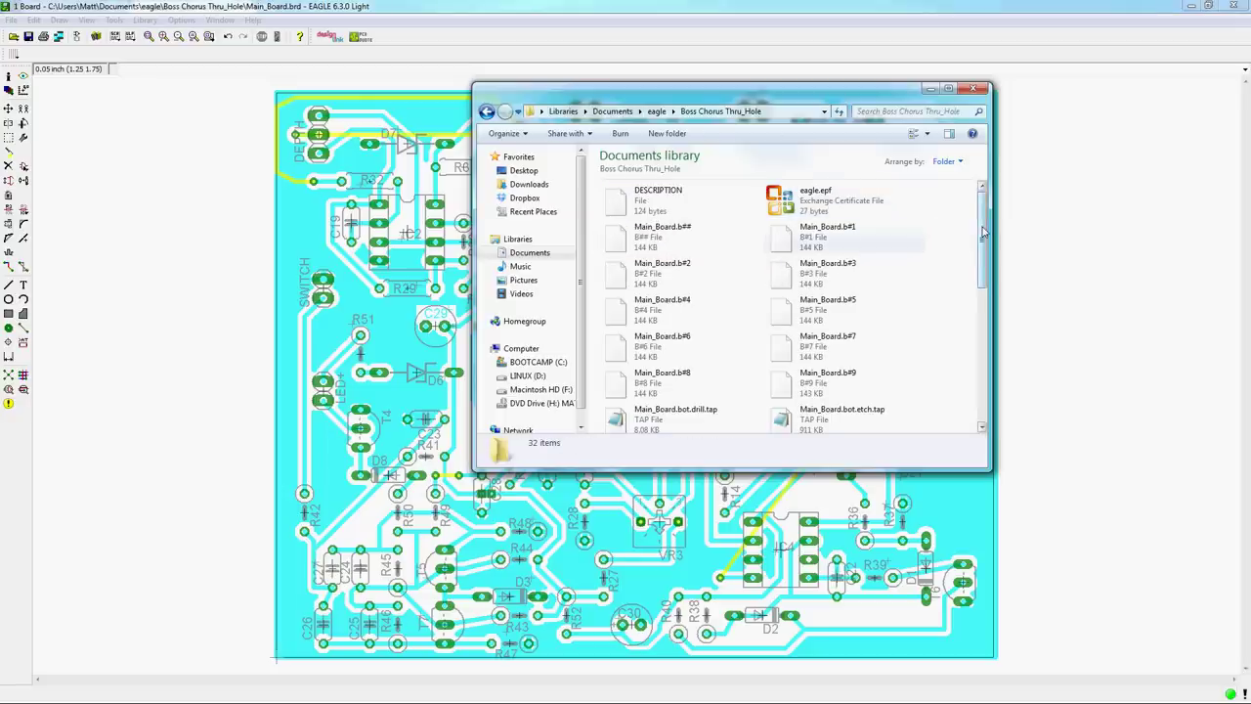
pyautogui.scroll(-2, 981, 235)
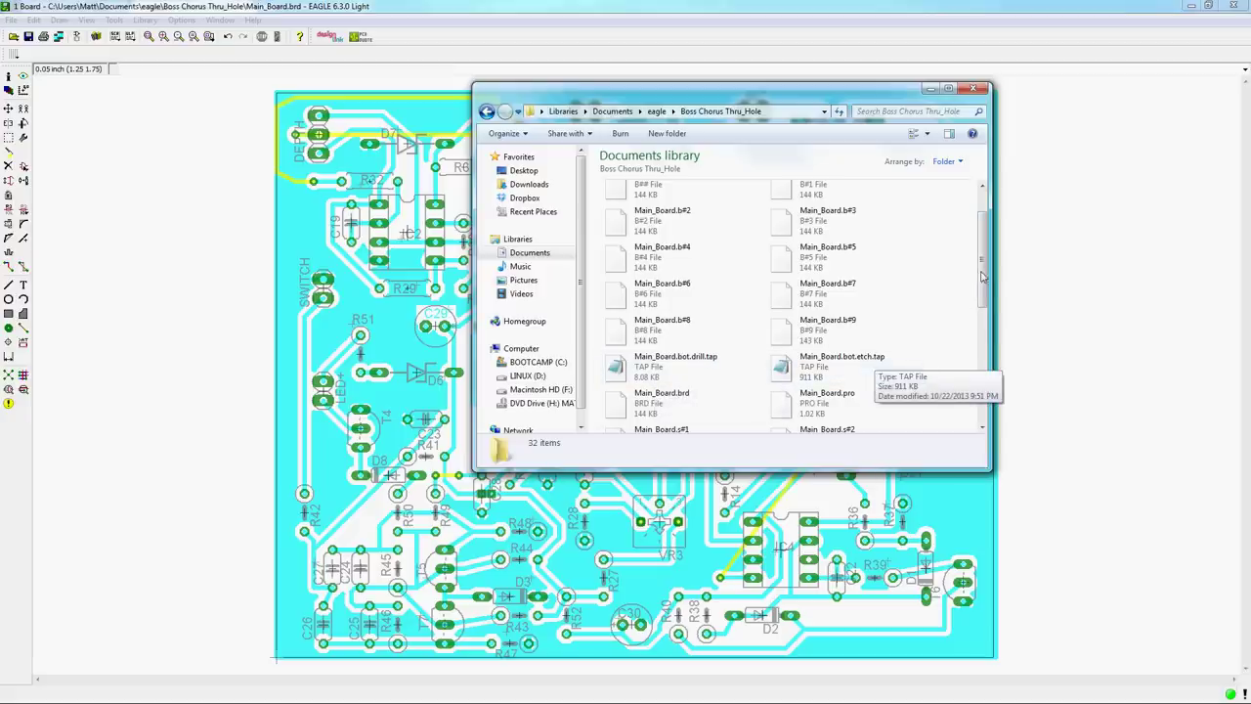
pyautogui.scroll(-4, 953, 372)
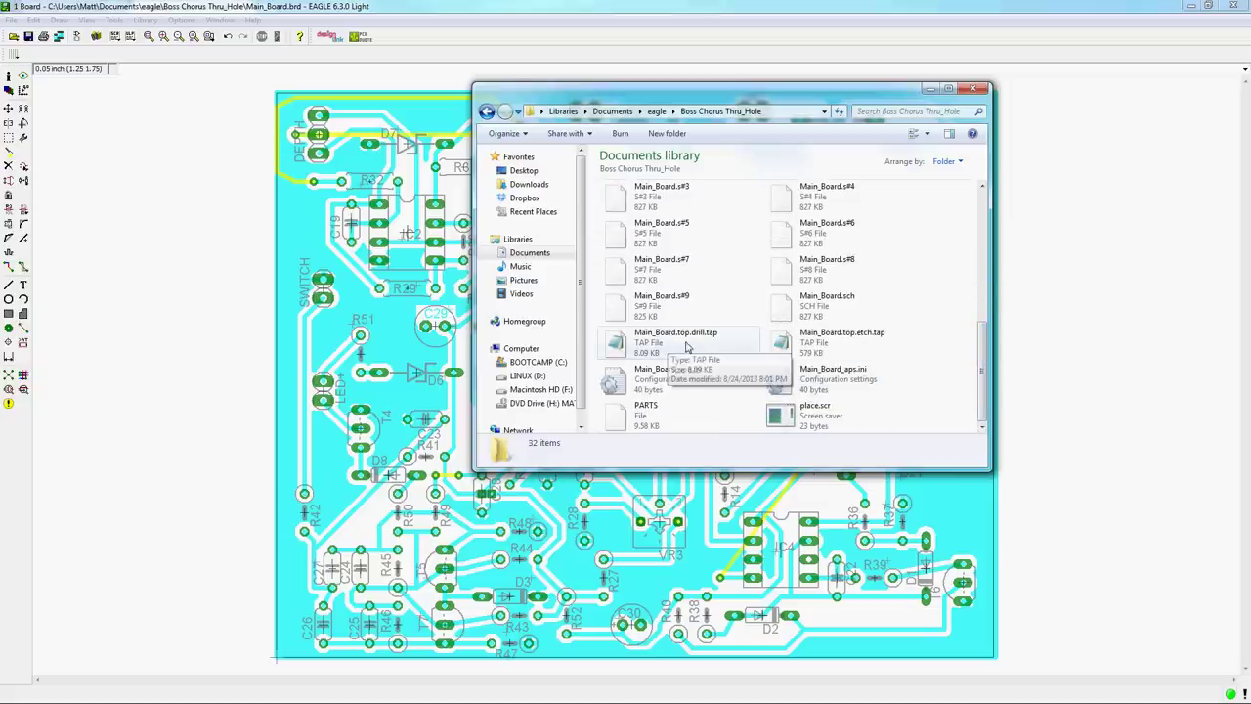
pyautogui.scroll(4, 830, 361)
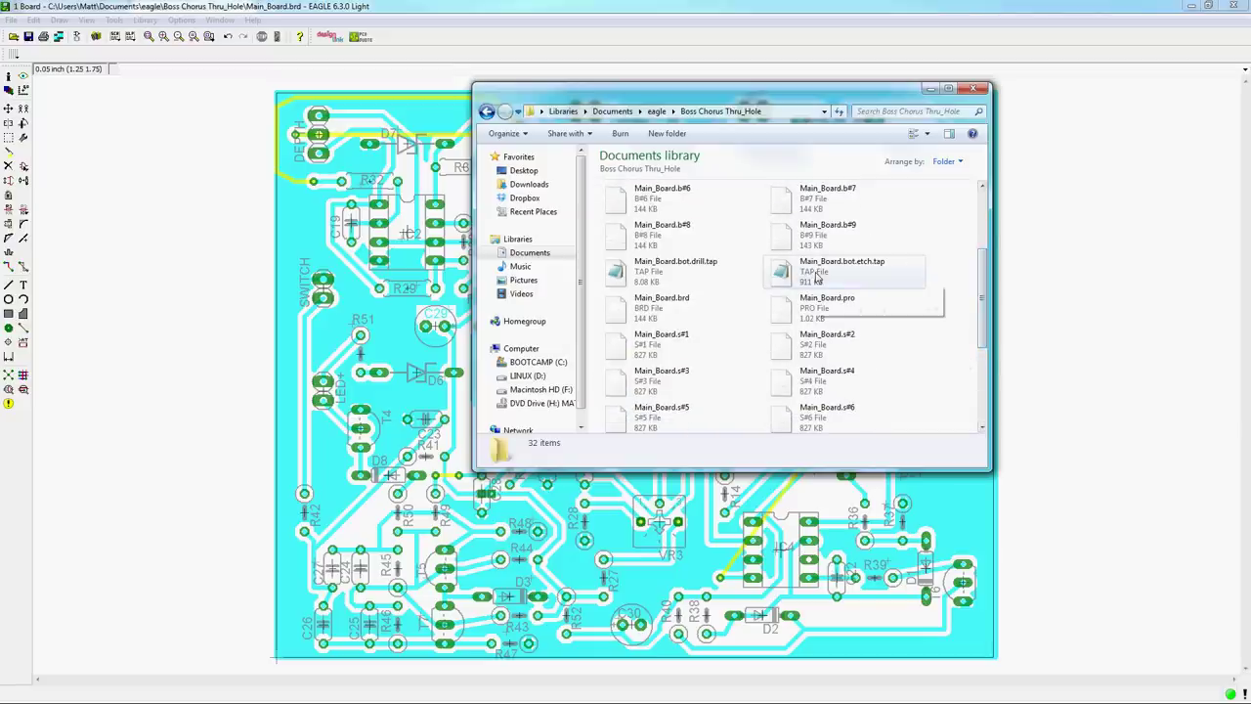
# - Open Main_Board.bot.etch.tap in Notepad in a maximized window, examine its header settings and G-code moves, and close it
pyautogui.doubleClick(842, 263)
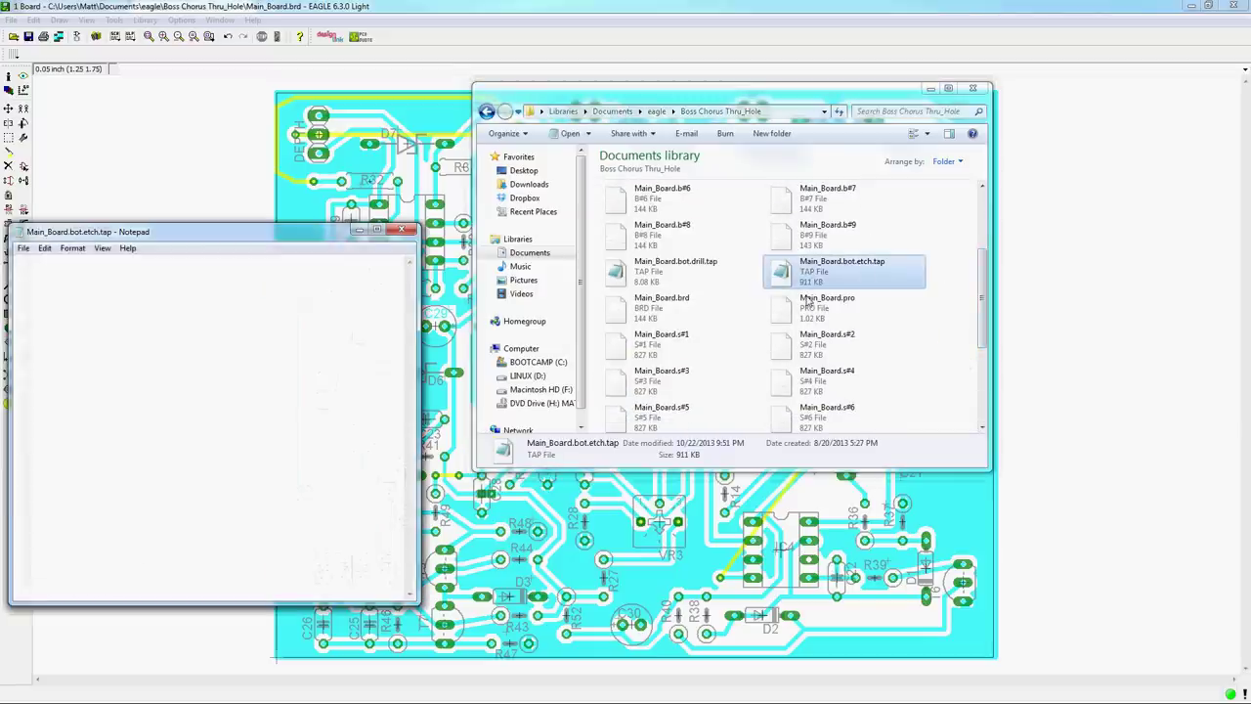
pyautogui.click(437, 207)
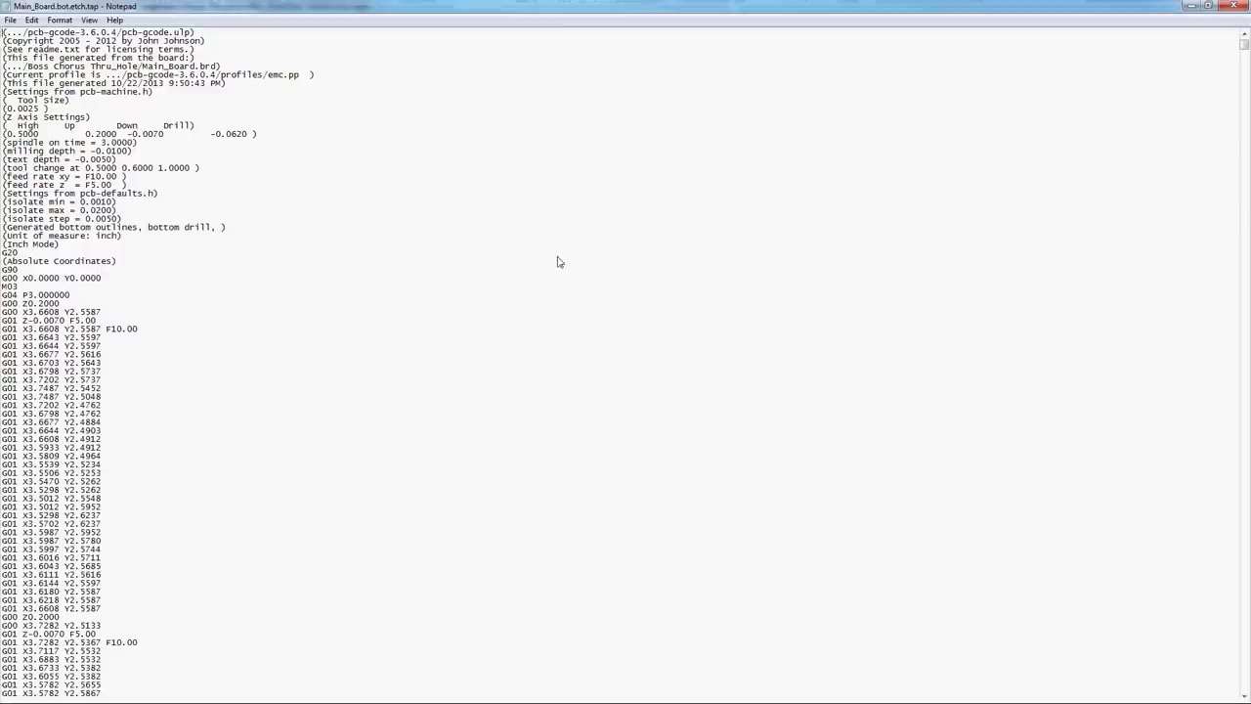
pyautogui.scroll(-7, 403, 364)
pyautogui.scroll(-20, 402, 363)
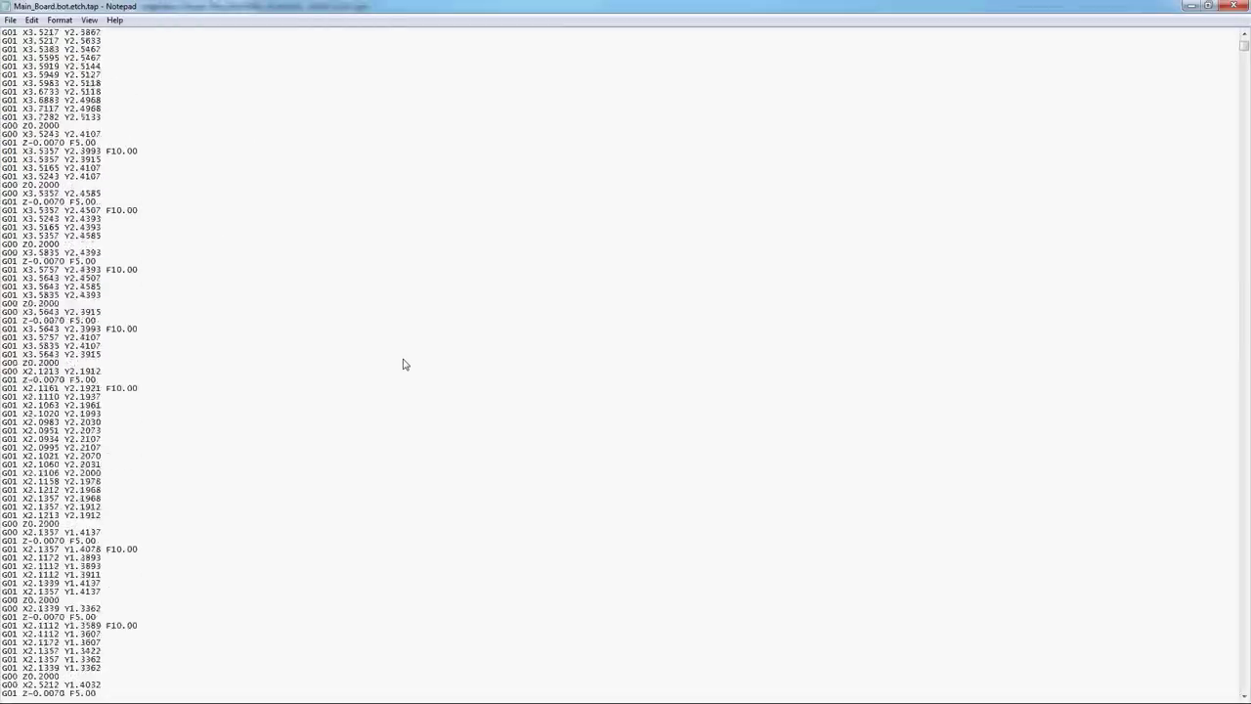
pyautogui.scroll(-20, 403, 364)
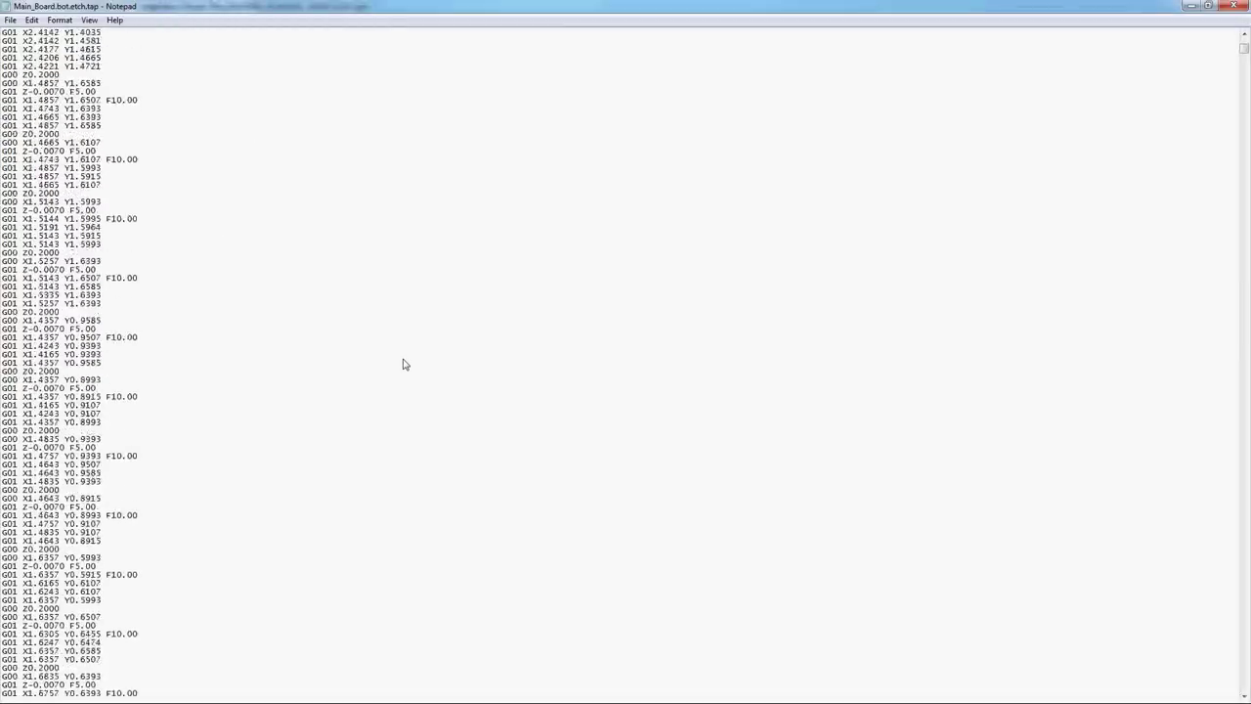
pyautogui.scroll(-20, 403, 364)
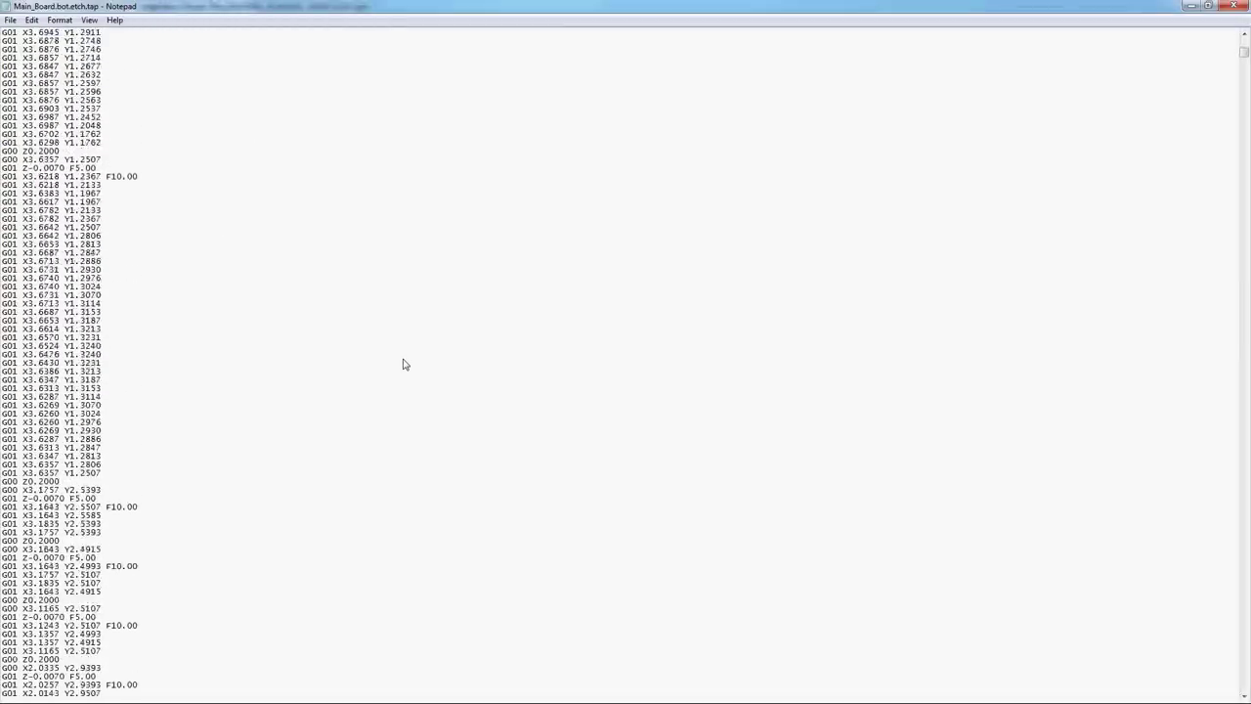
pyautogui.scroll(-8, 402, 364)
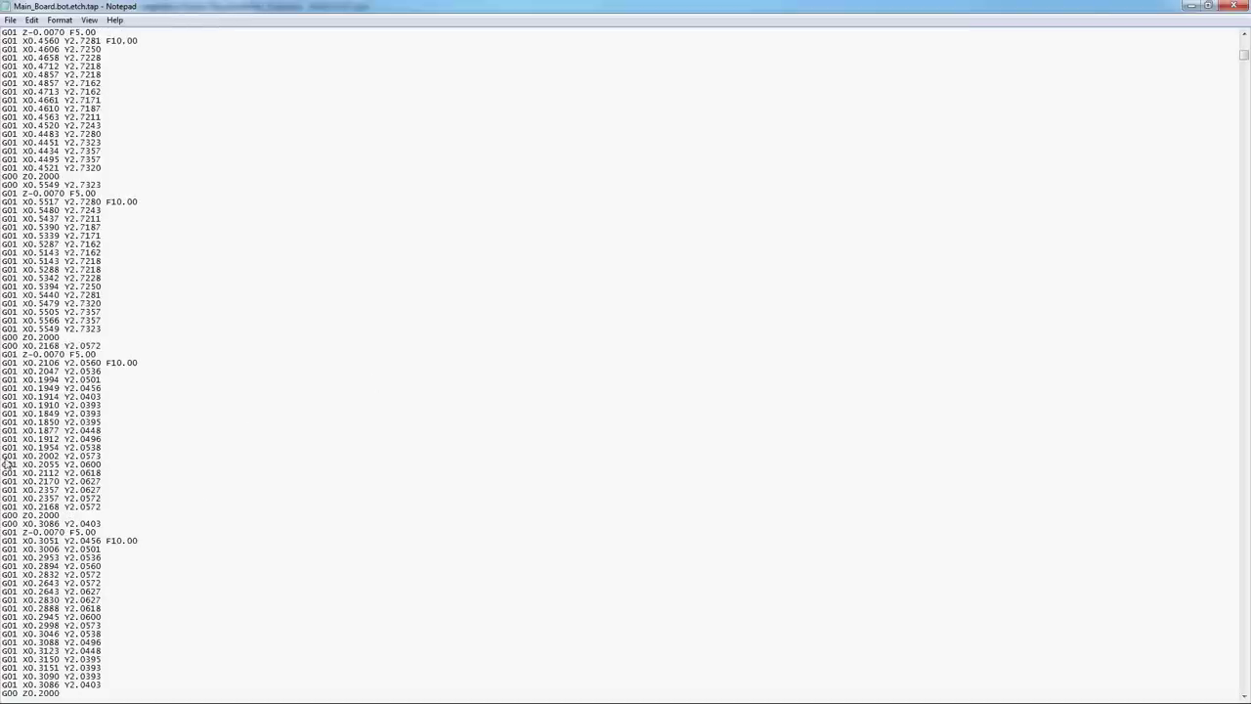
pyautogui.click(1229, 5)
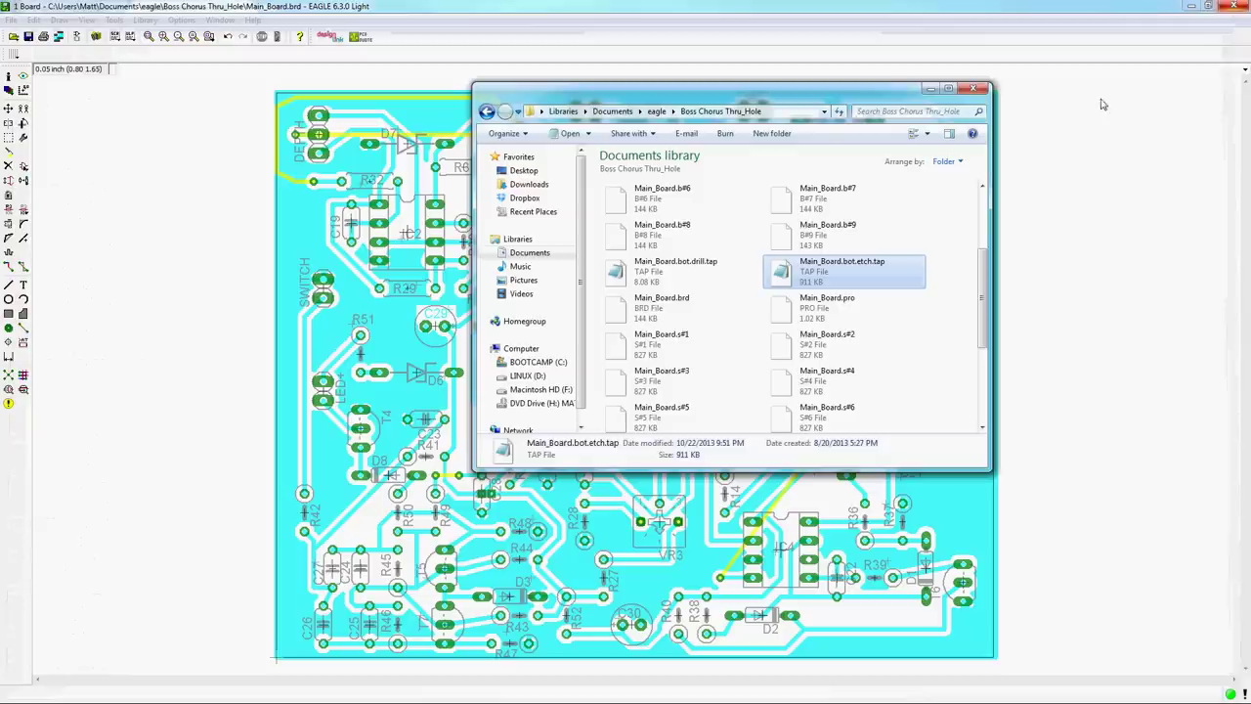
pyautogui.click(957, 276)
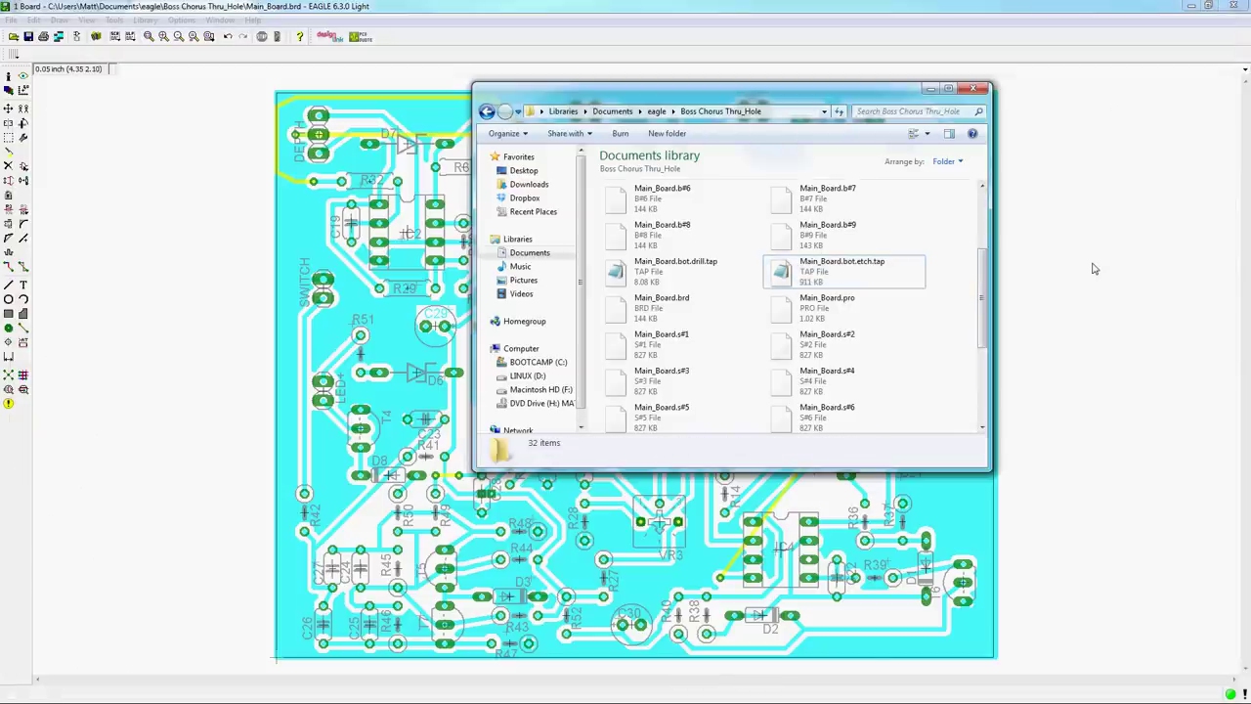